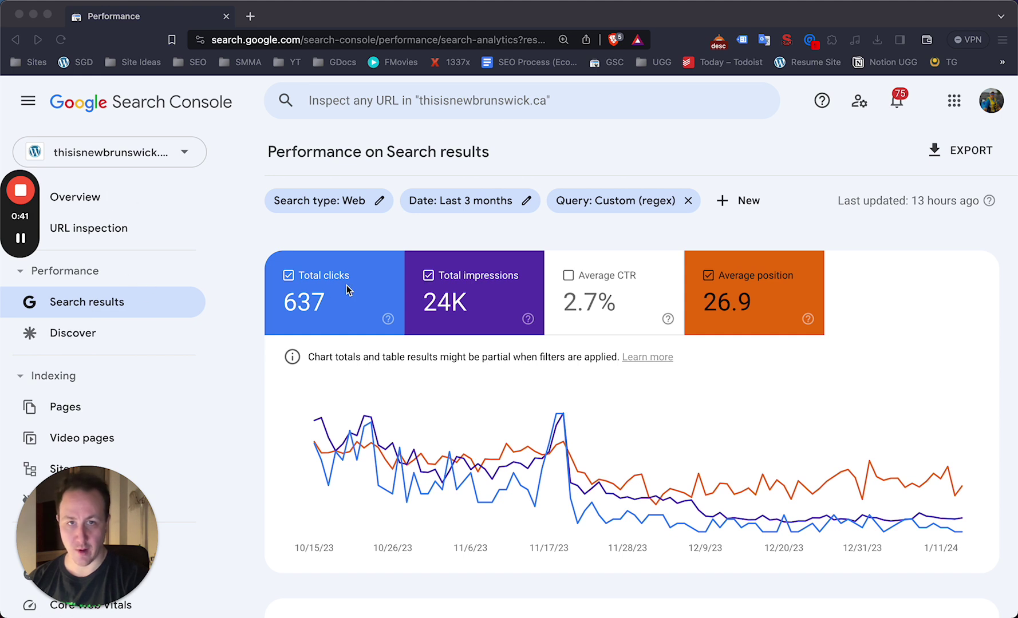
- Reapply the Custom (regex) query filter (?i)^(who|what|where|when|why|how), yielding 637 clicks and 24K impressions
left_click(568, 232)
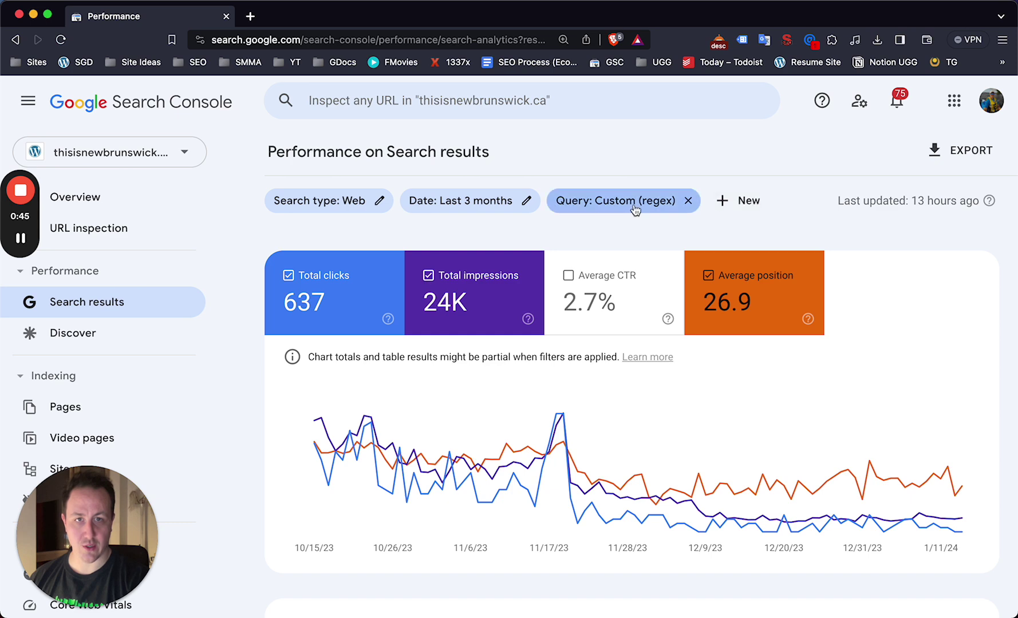
left_click(587, 210)
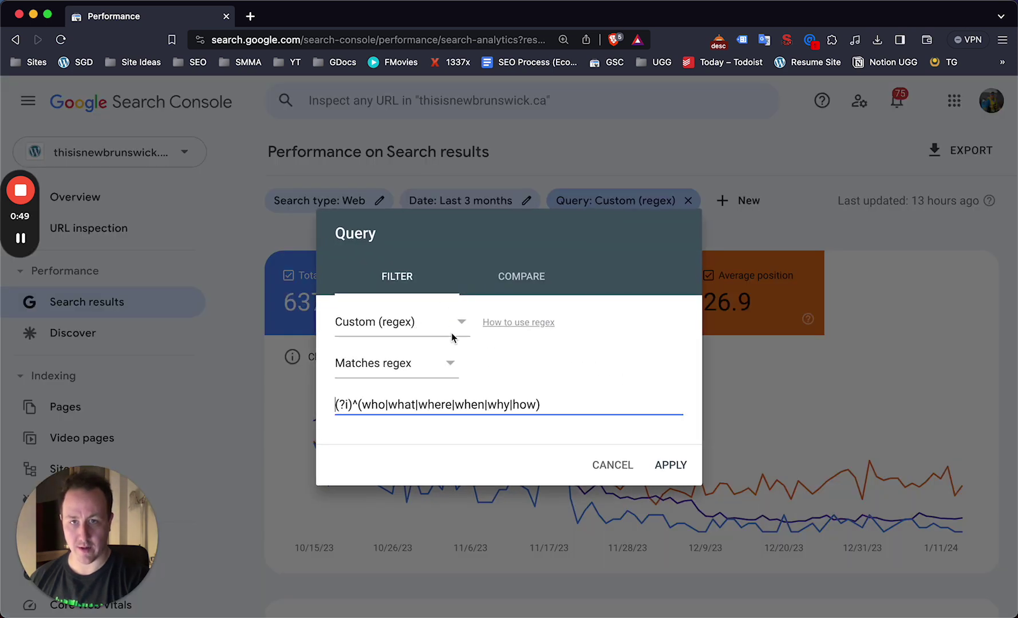
left_click(431, 333)
left_click(617, 377)
triple_click(436, 406)
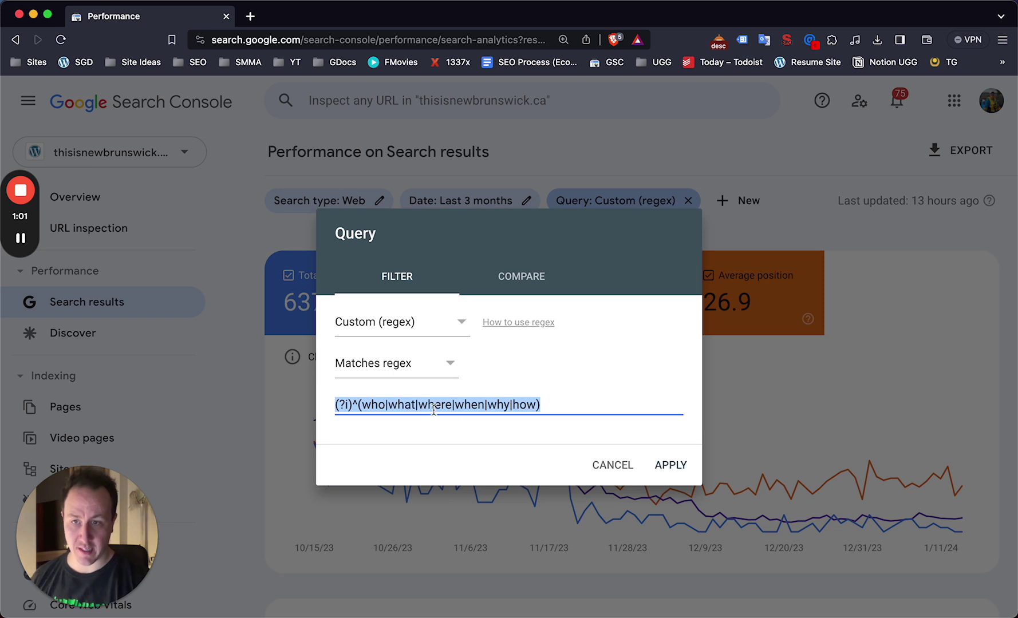
left_click(359, 407)
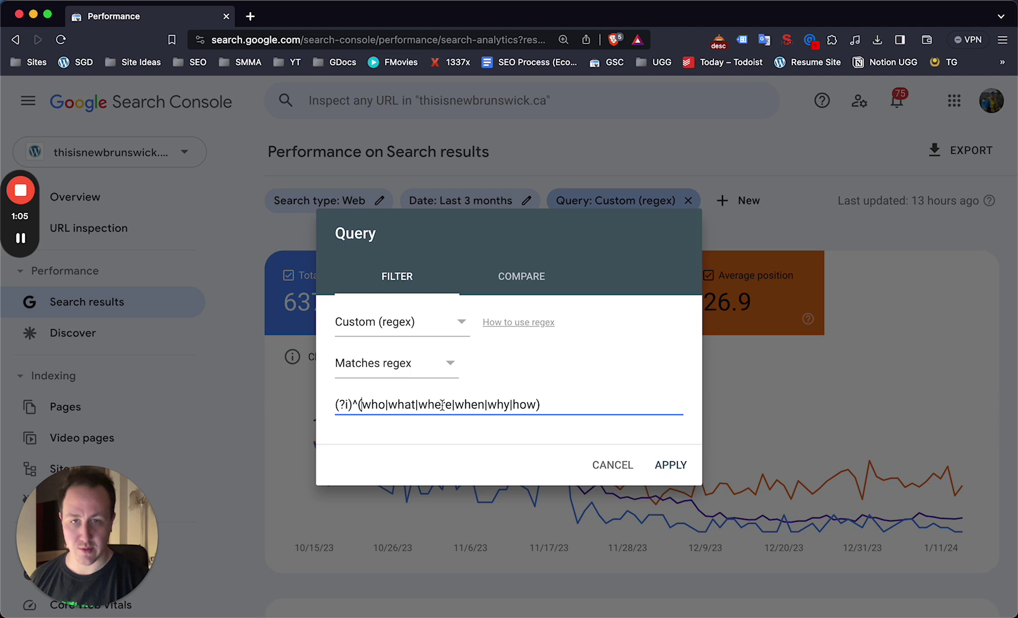
left_click(681, 469)
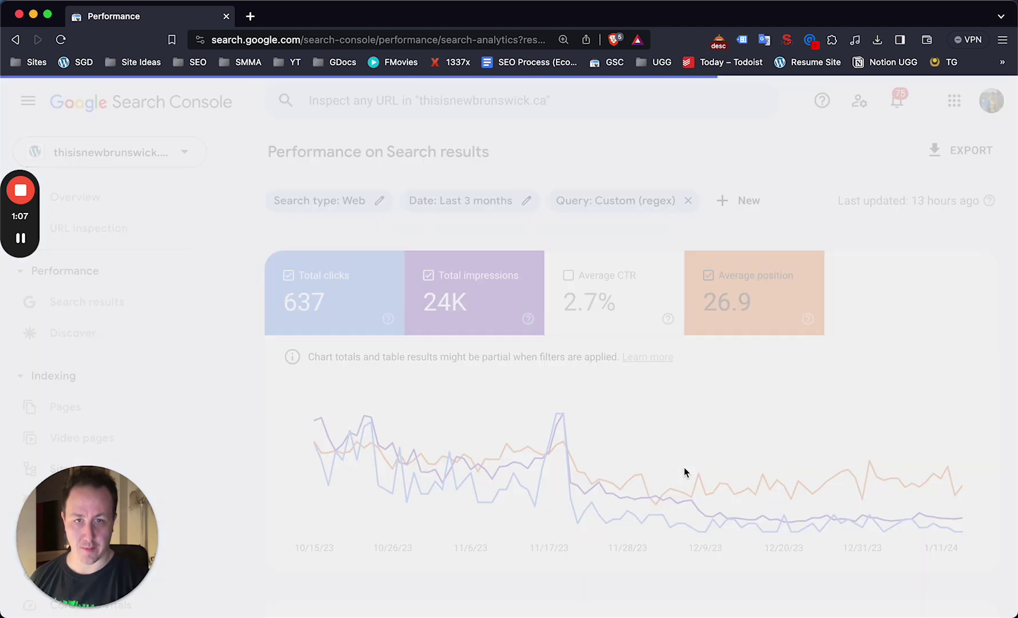
- Toggle the Average position chart line off and back on, then scroll to the queries table
left_click(705, 297)
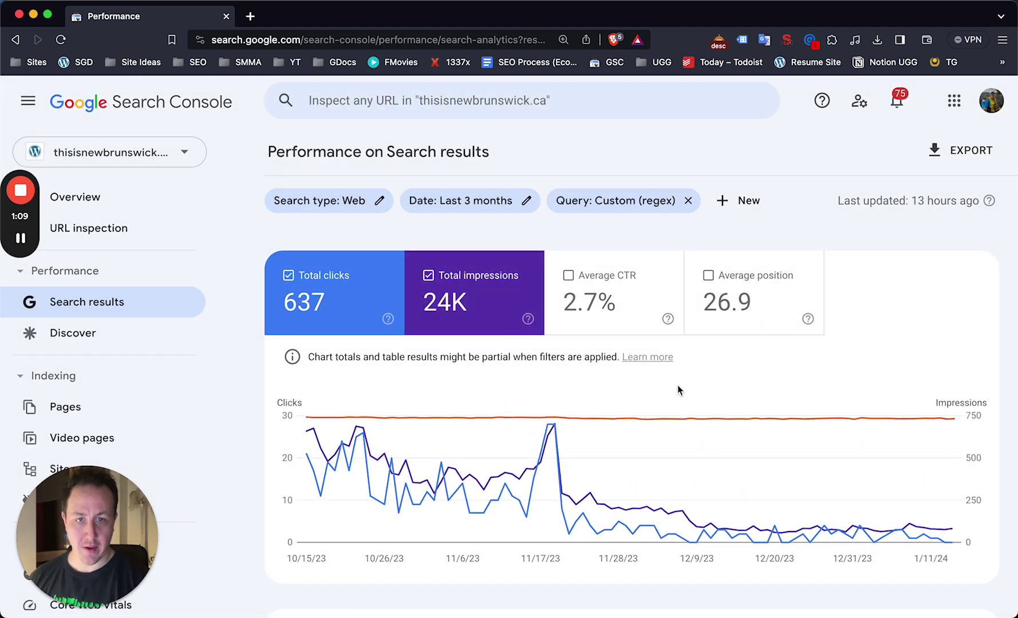
left_click(734, 303)
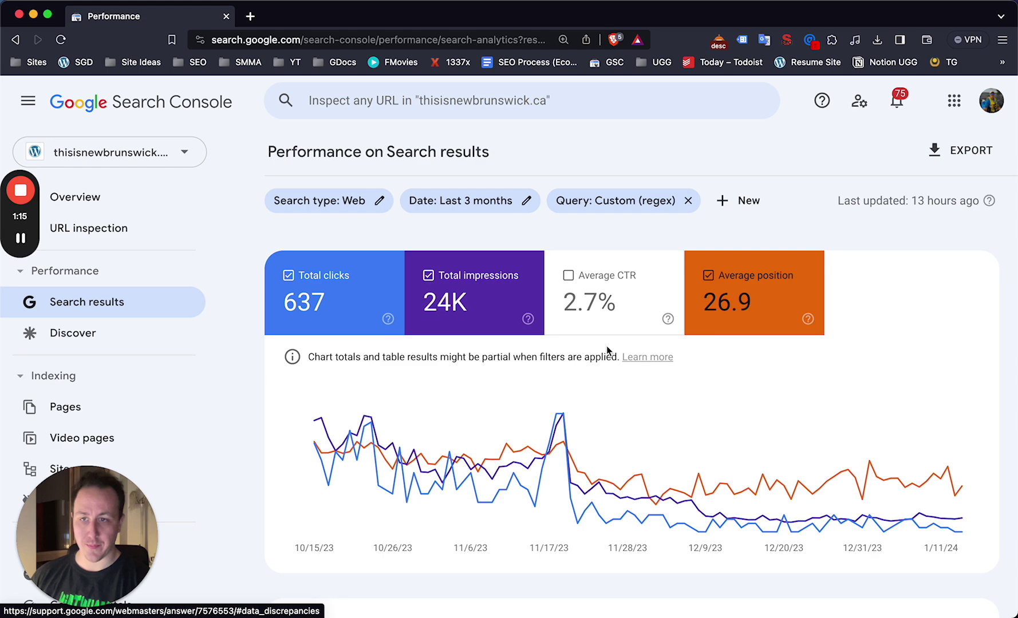
scroll(604, 350, "down", 5)
scroll(605, 351, "down", 5)
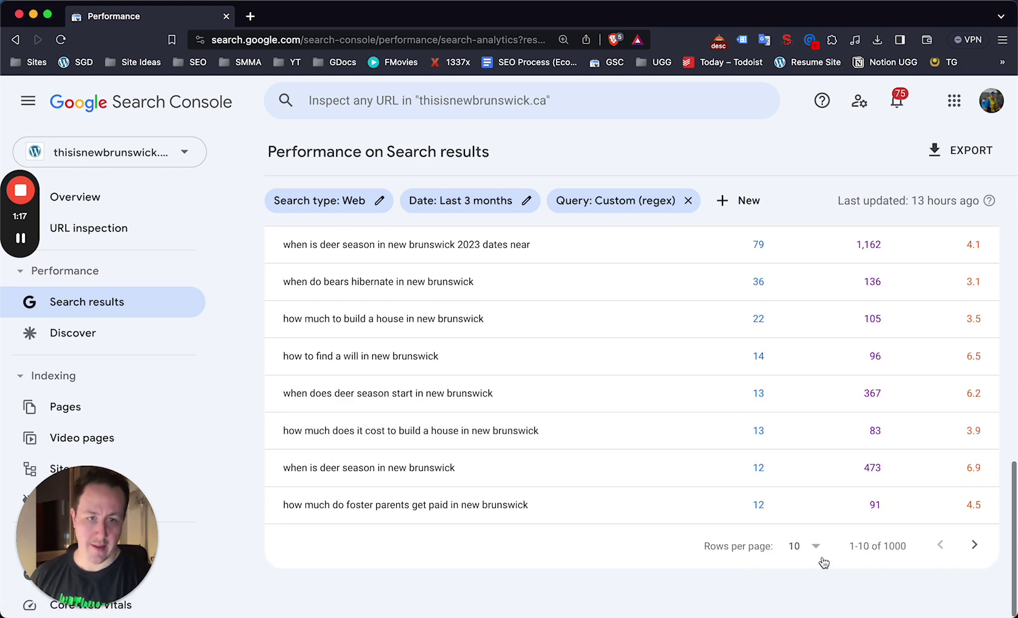
- Set the question-query table to 100 rows per page
left_click(812, 548)
left_click(797, 545)
scroll(813, 504, "down", 10)
scroll(827, 539, "down", 5)
scroll(767, 446, "up", 15)
scroll(710, 384, "up", 3)
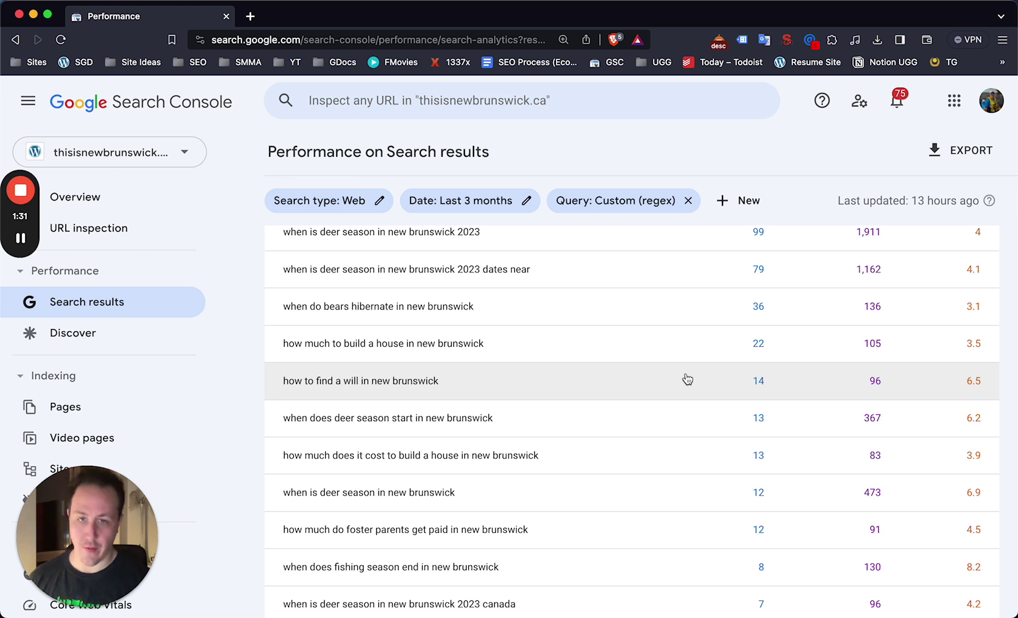
- Scroll down the 100-row table to review long-tail New Brunswick question queries with few clicks
scroll(687, 379, "down", 2)
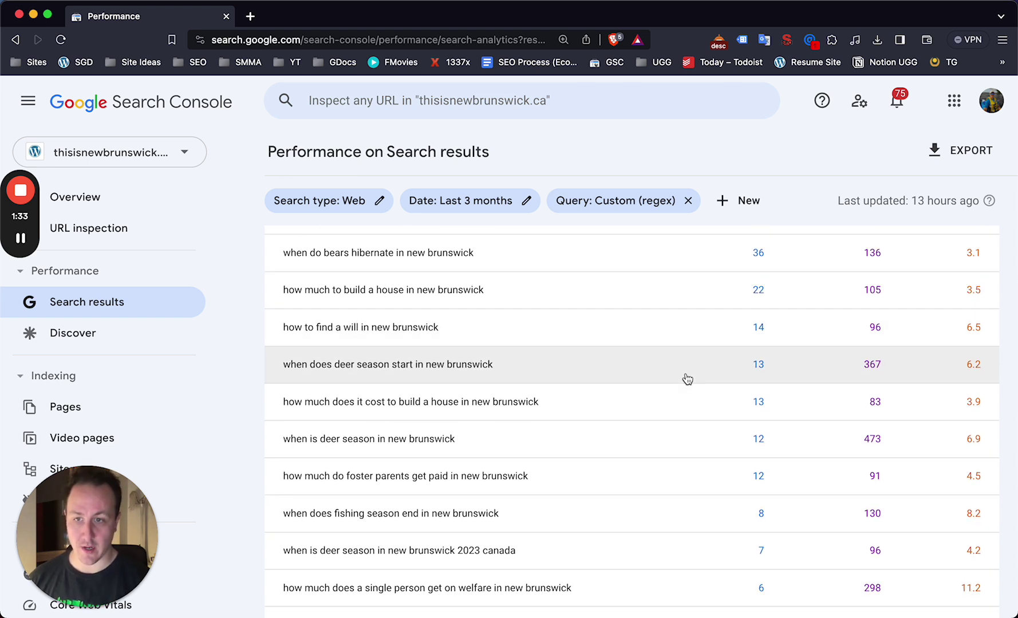
scroll(688, 379, "down", 3)
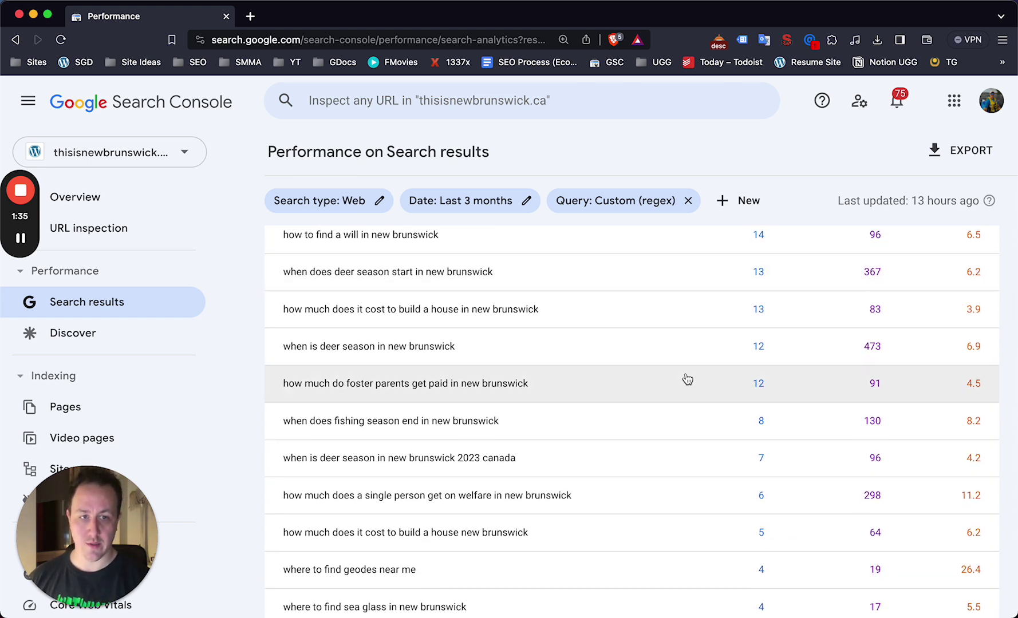
scroll(687, 379, "down", 1)
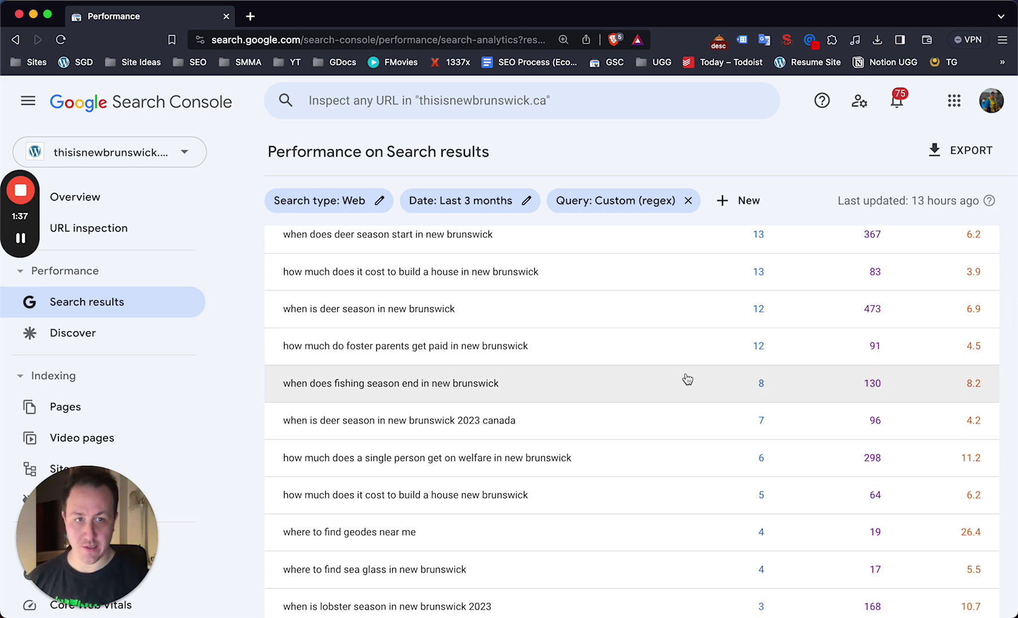
scroll(819, 412, "up", 10)
scroll(751, 295, "down", 4)
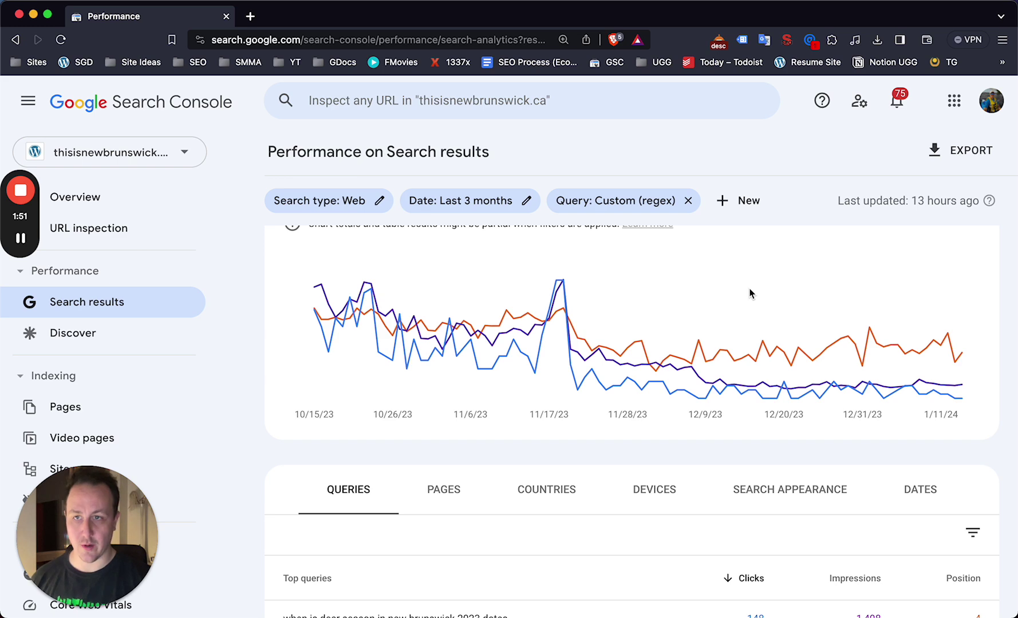
scroll(749, 292, "down", 5)
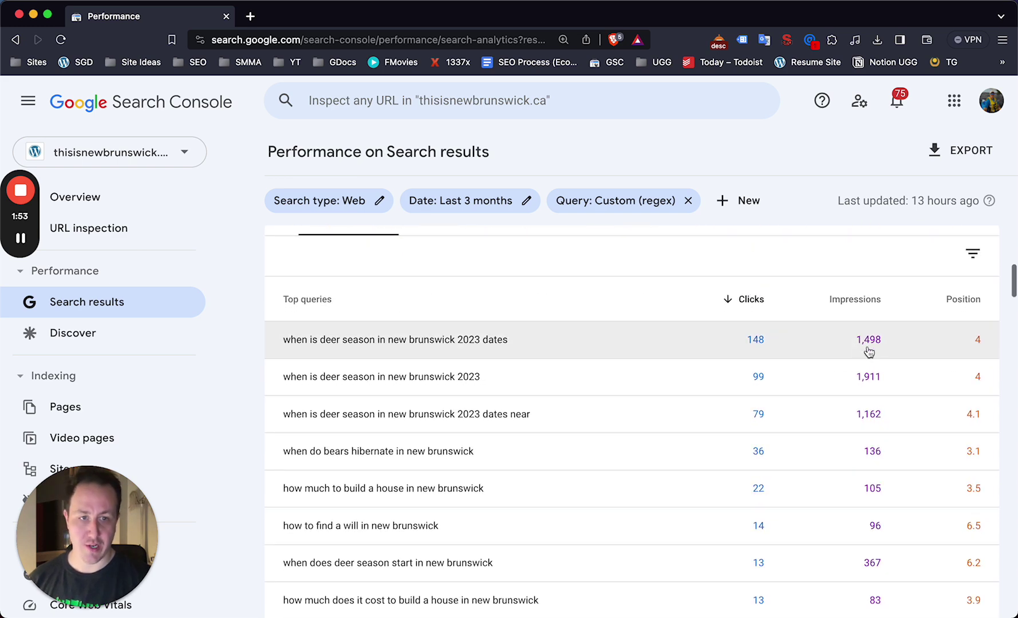
scroll(870, 357, "down", 2)
scroll(875, 364, "down", 6)
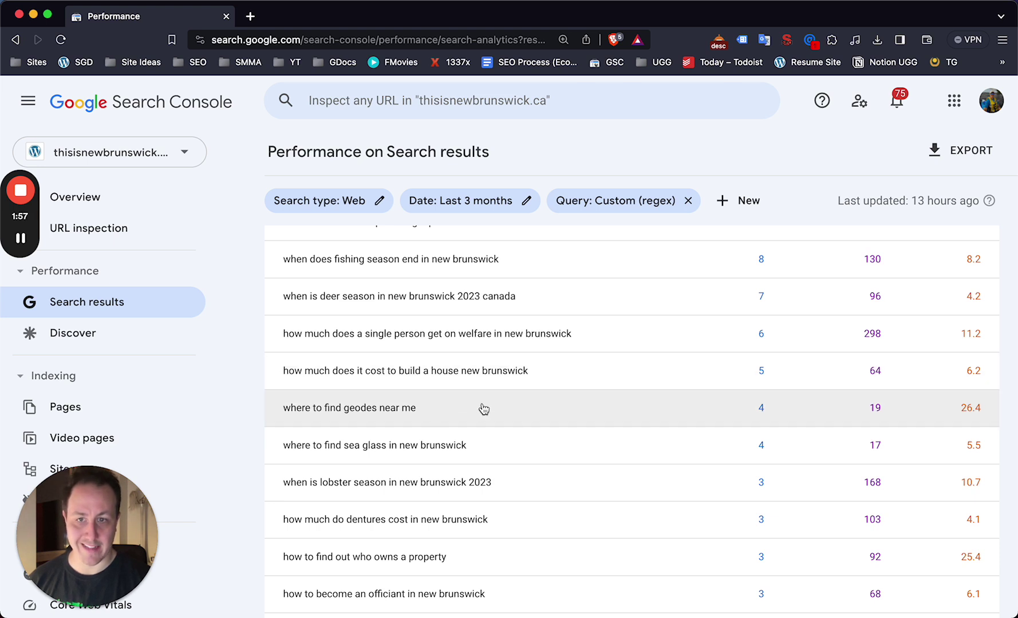
scroll(841, 405, "down", 1)
scroll(781, 521, "down", 2)
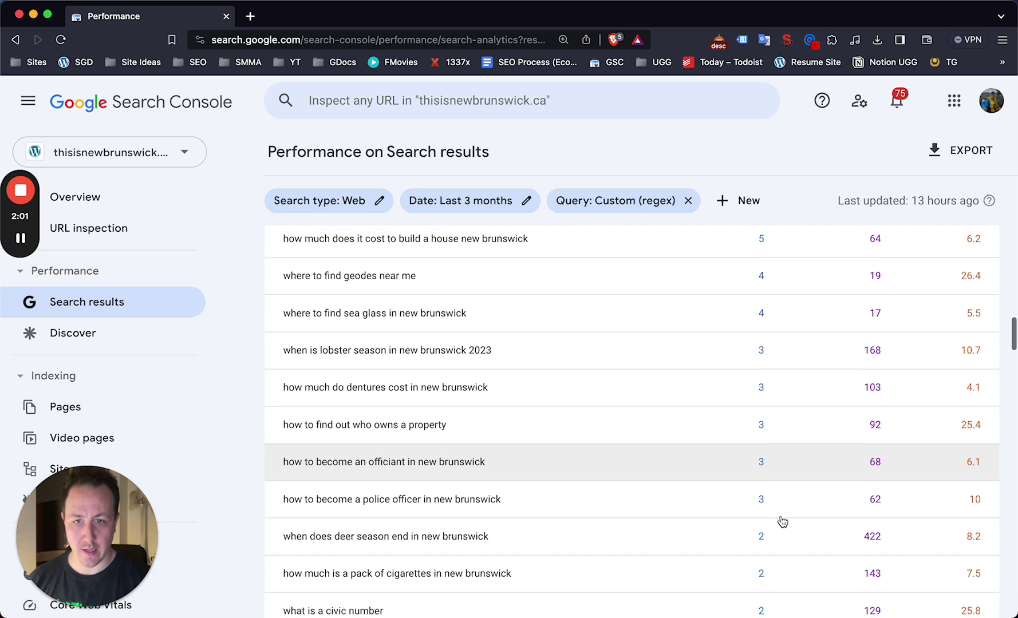
scroll(782, 522, "down", 3)
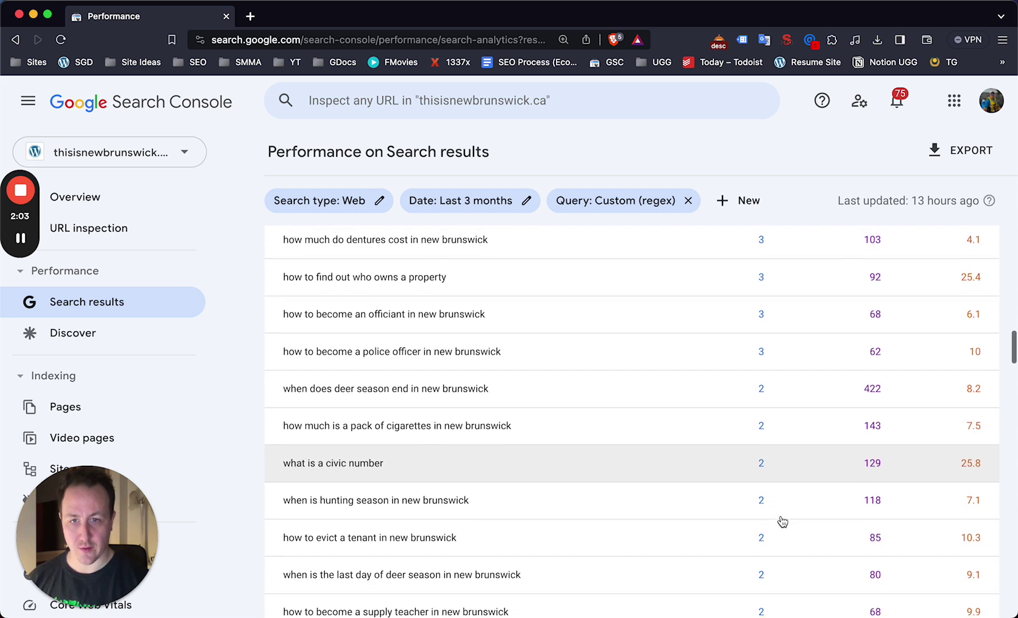
scroll(782, 521, "down", 4)
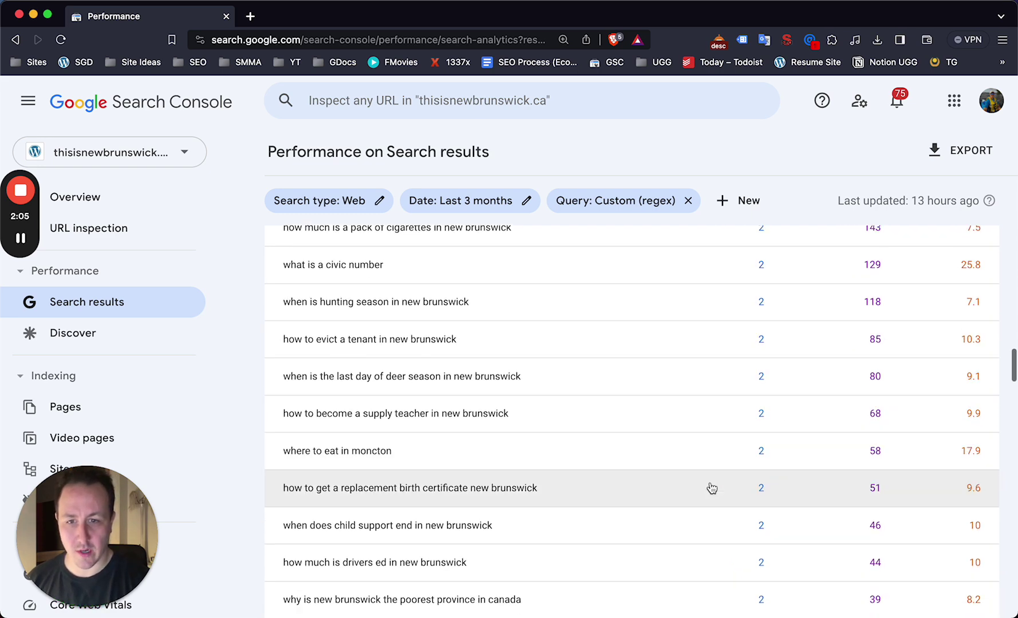
scroll(629, 469, "down", 3)
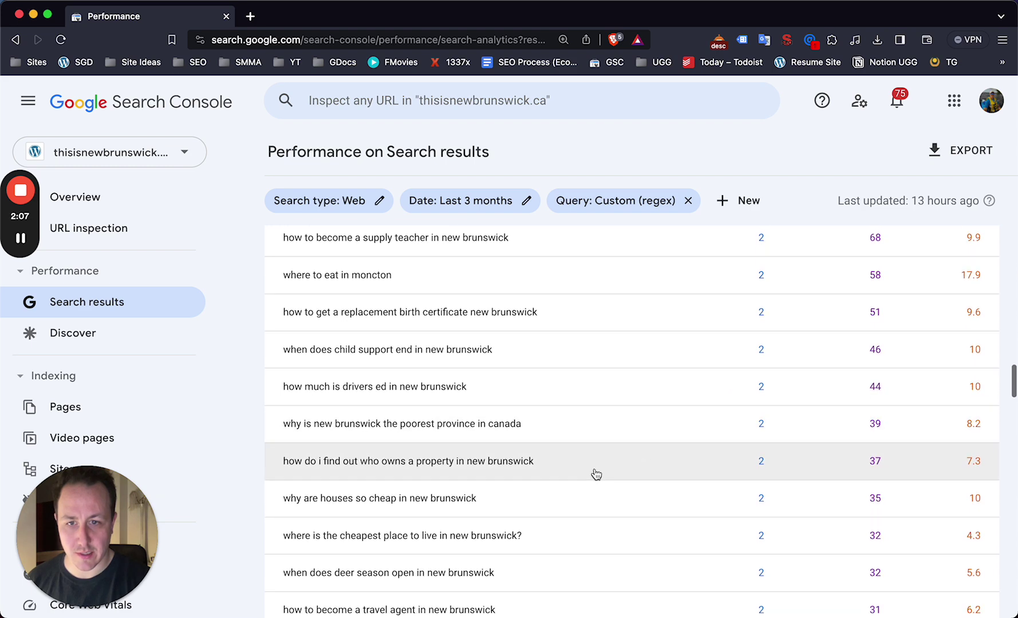
scroll(590, 464, "down", 3)
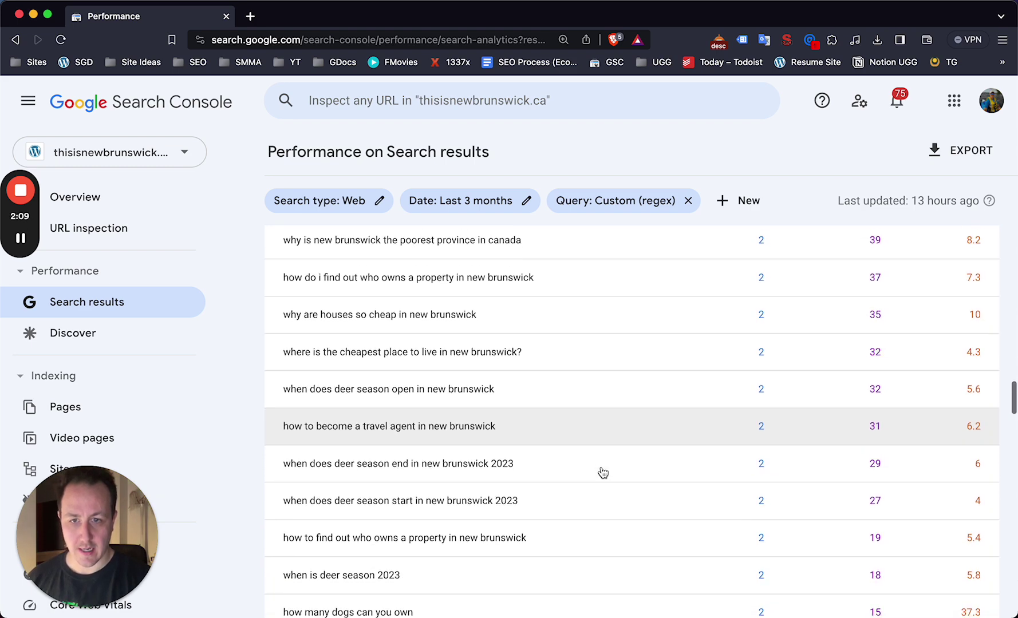
- Find the single-person welfare in New Brunswick query in the table and select its text
key("super+f")
type("how mch")
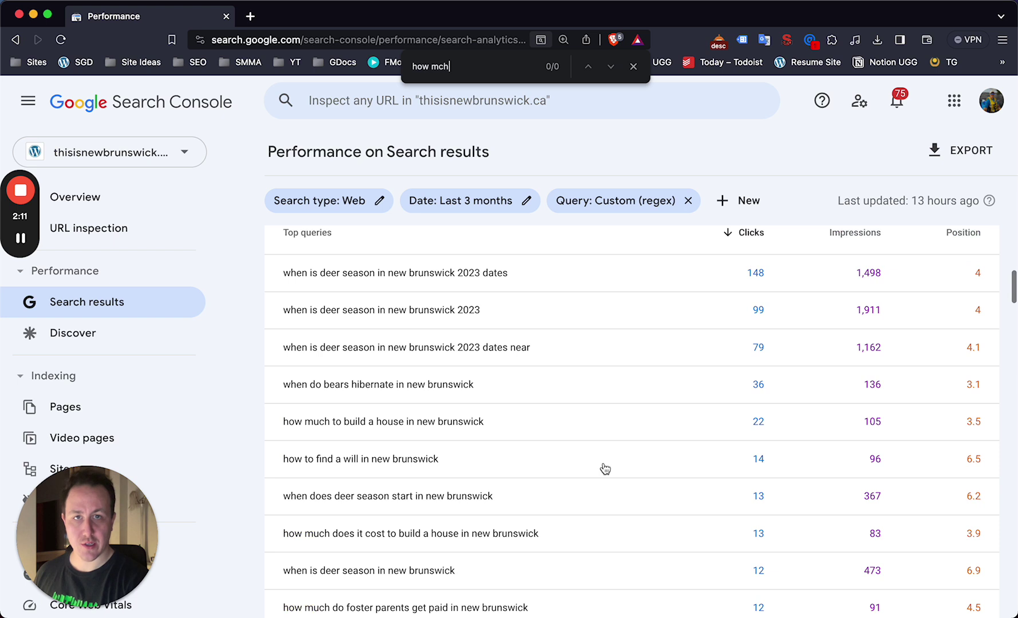
key("BackSpace")
key("BackSpace")
type("uch does one")
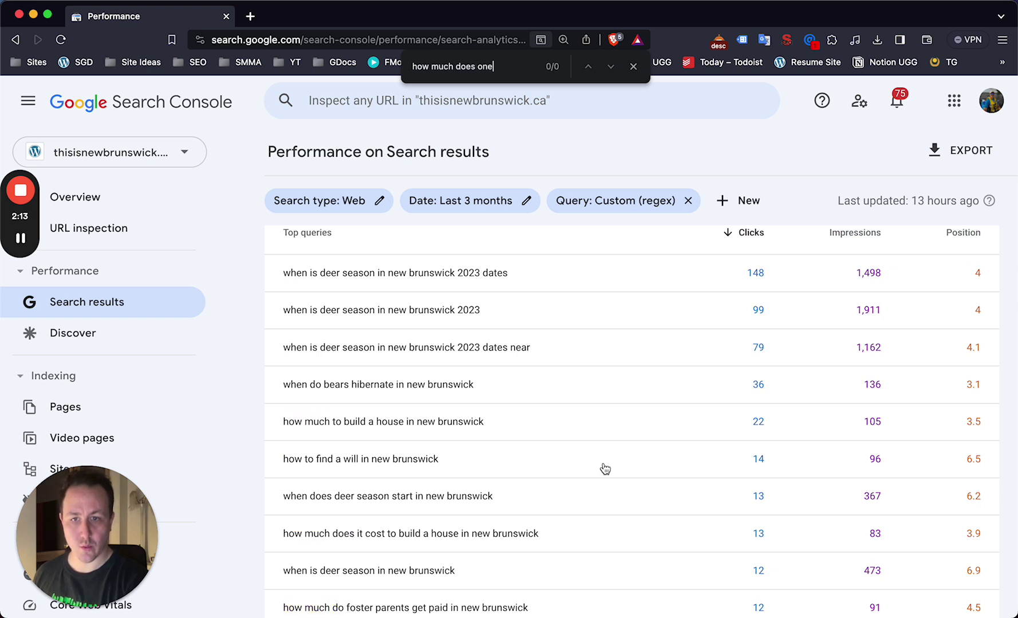
key("BackSpace")
key("BackSpace")
key("BackSpace")
type("a singl")
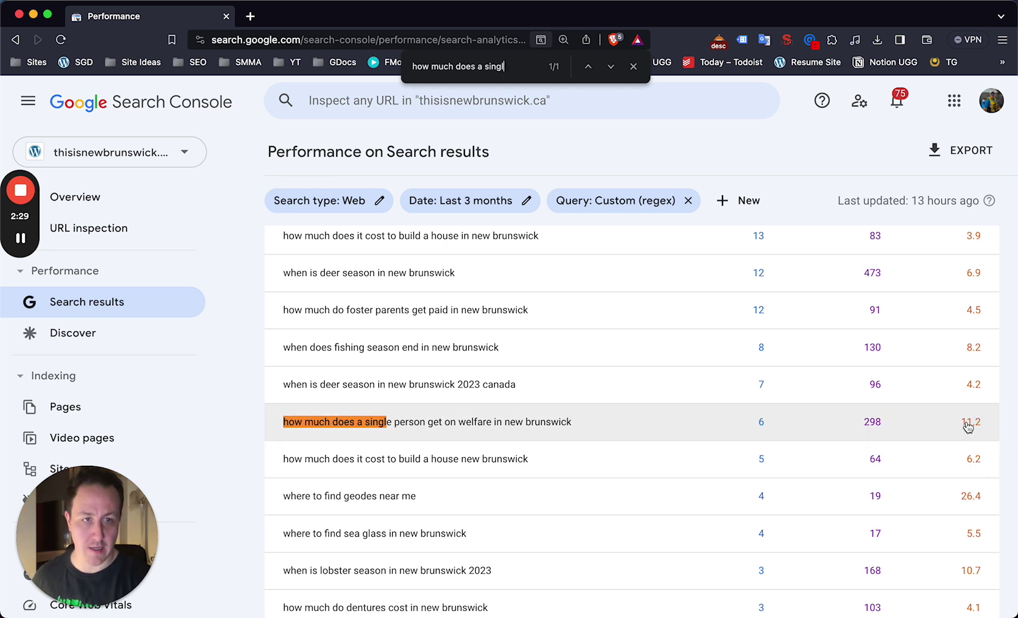
left_click_drag(578, 435, 279, 429)
key("super+c")
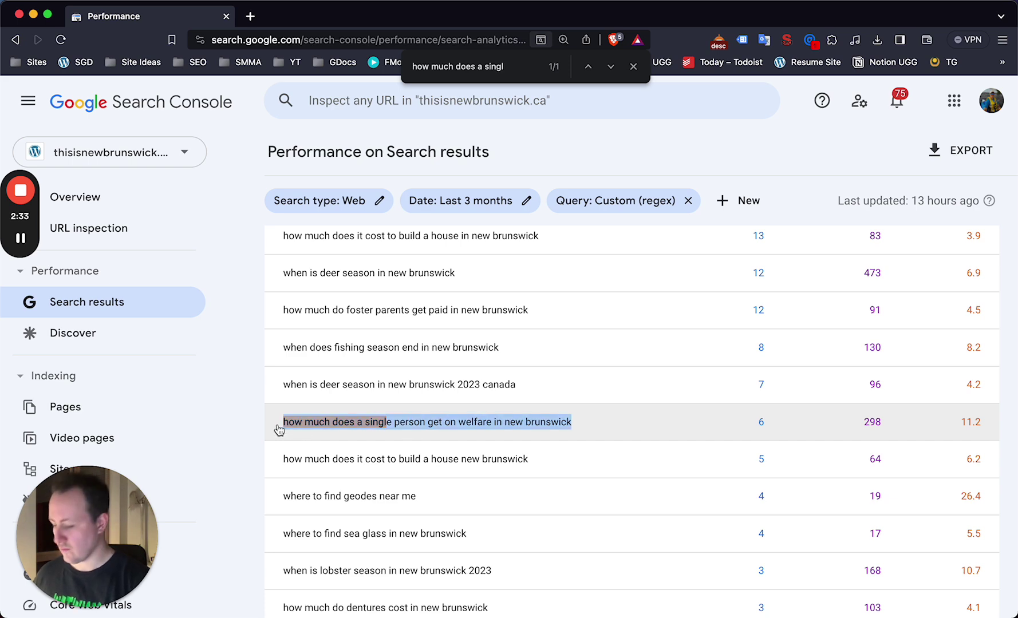
- Load google.com in a new browser tab
key("super+t")
type("google.com")
key("Return")
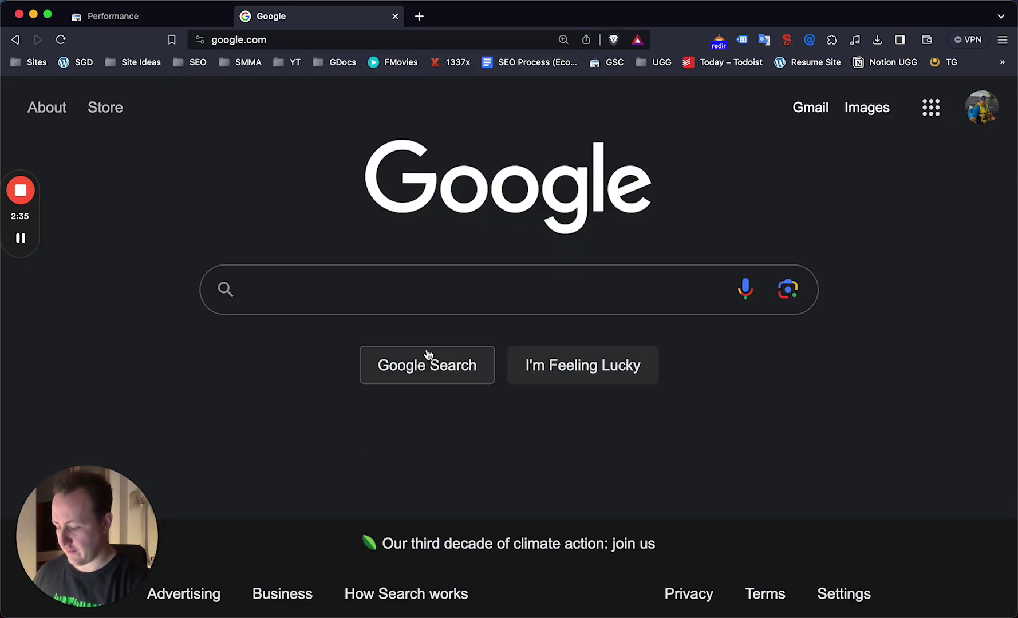
- Search Google for the copied welfare query and locate the thisisnewbrunswick.ca result
key("super+v")
key("Return")
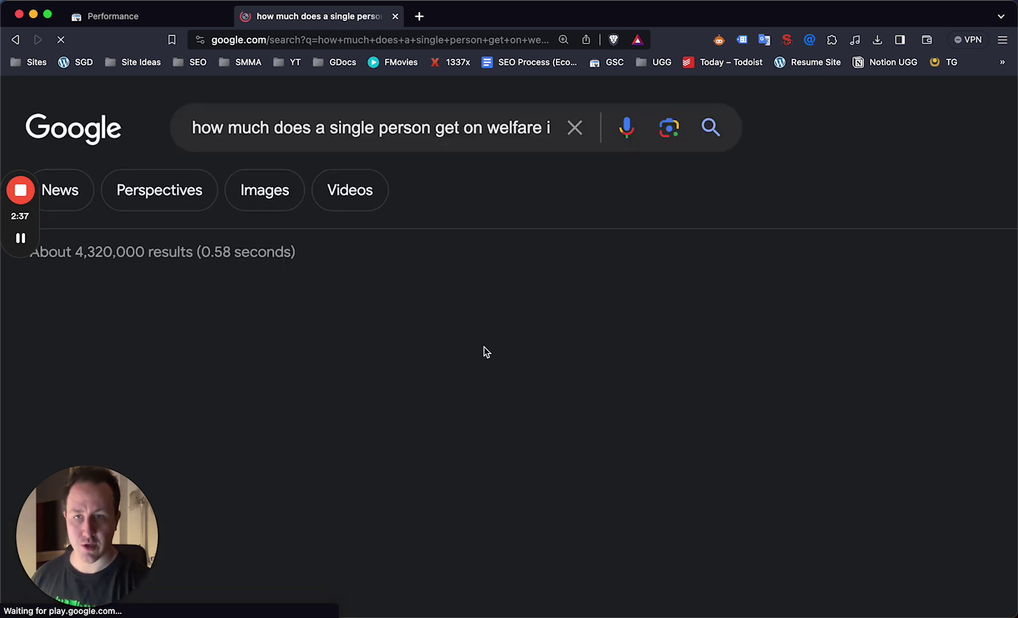
key("super+f")
key("BackSpace")
type("thing")
key("BackSpace")
key("BackSpace")
key("BackSpace")
key("BackSpace")
key("BackSpace")
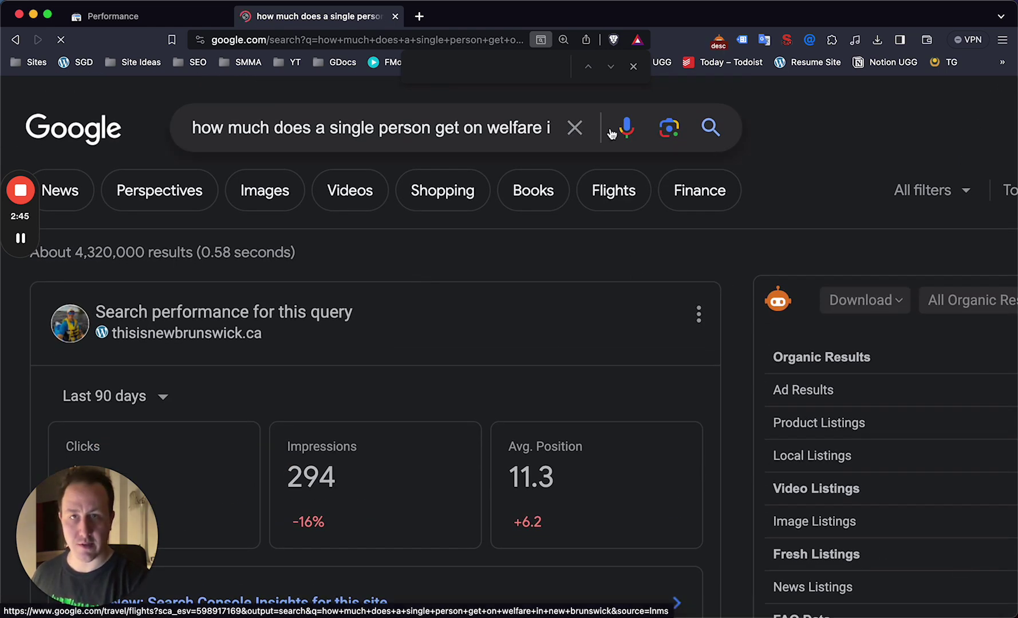
type("thisisn")
left_click(610, 69)
scroll(416, 358, "down", 1)
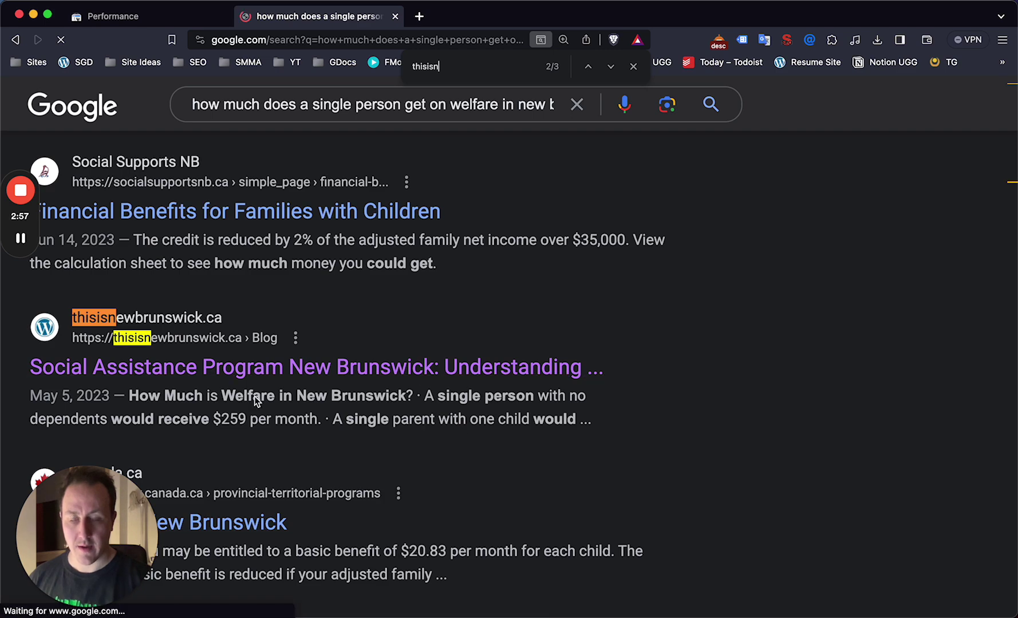
scroll(163, 322, "down", 15)
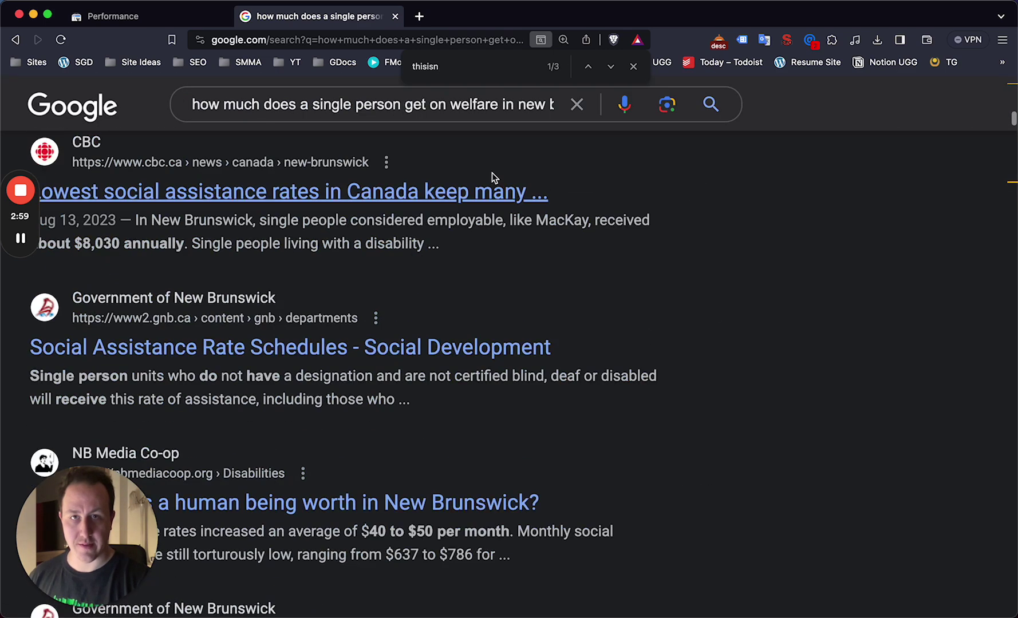
left_click(611, 67)
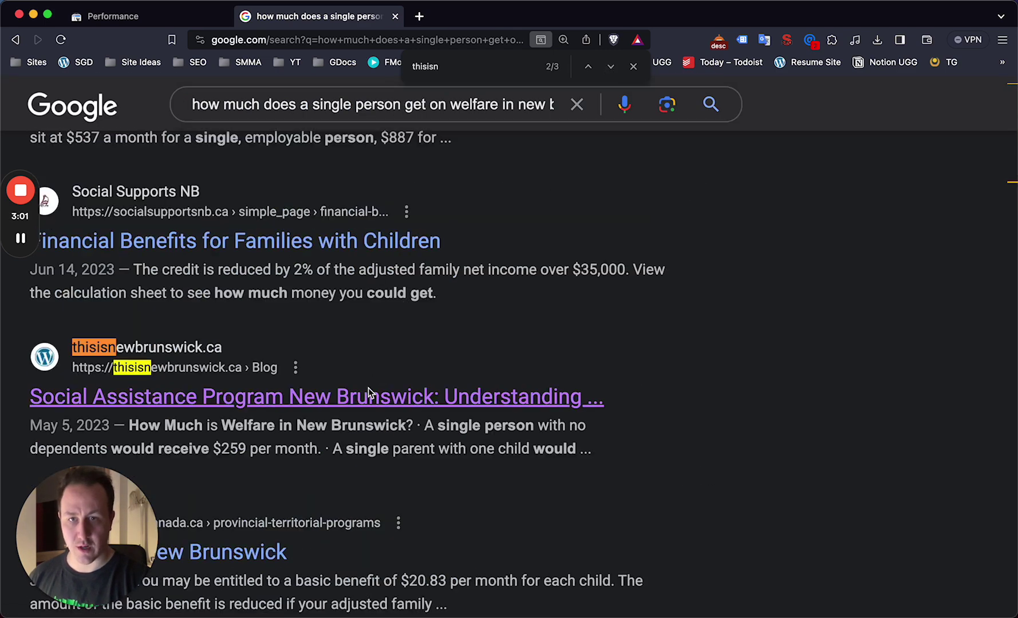
- Back in the Search Console report, find queries containing 'welfare'
left_click(183, 10)
scroll(435, 344, "up", 8)
key("super+f")
type("welfare")
scroll(543, 389, "down", 6)
left_click(610, 67)
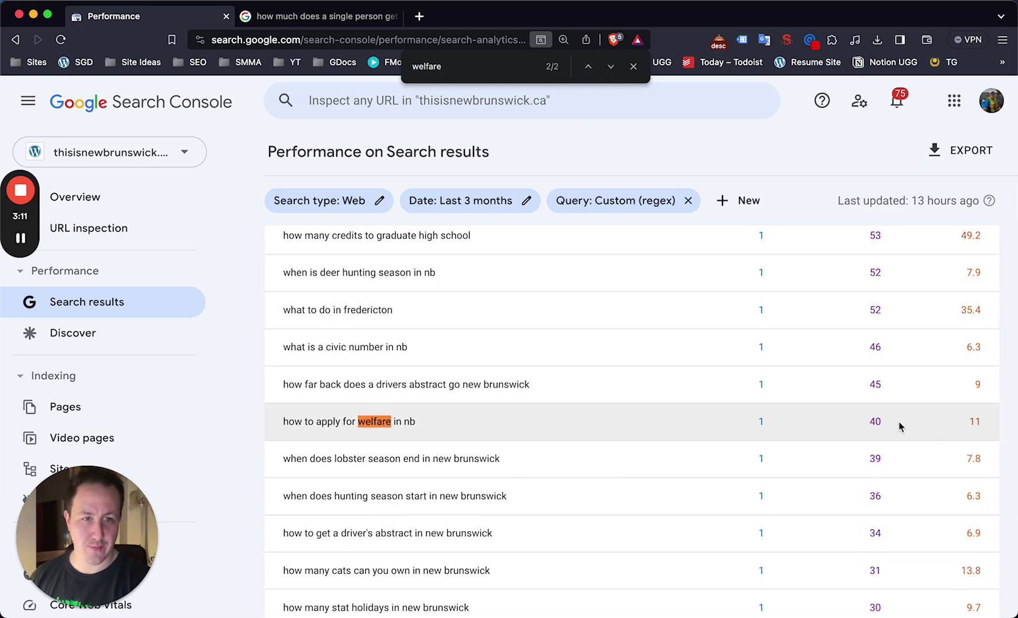
scroll(710, 404, "up", 20)
scroll(710, 404, "down", 15)
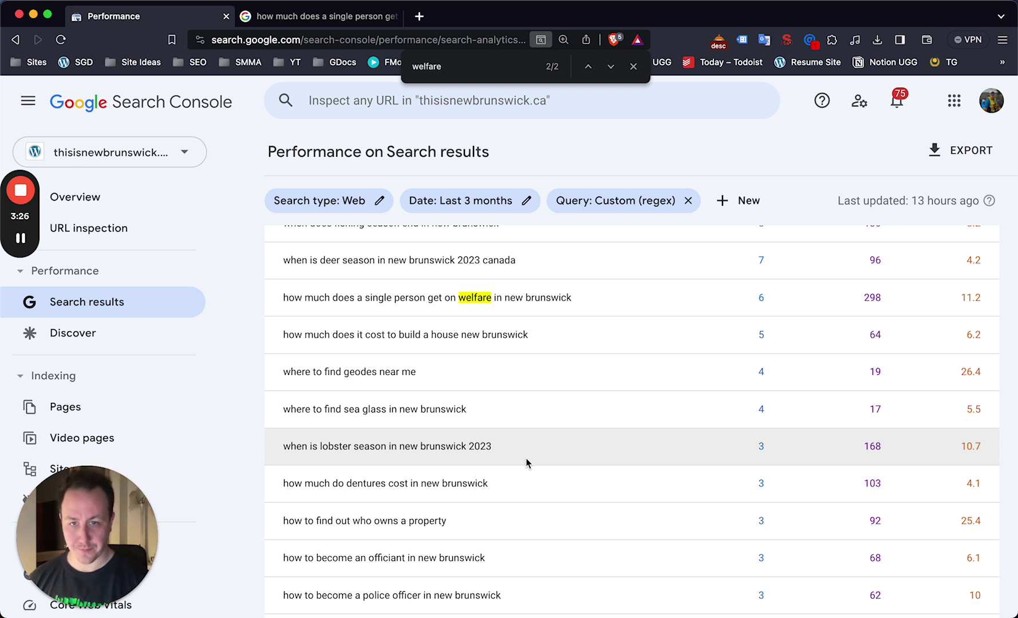
scroll(525, 458, "down", 5)
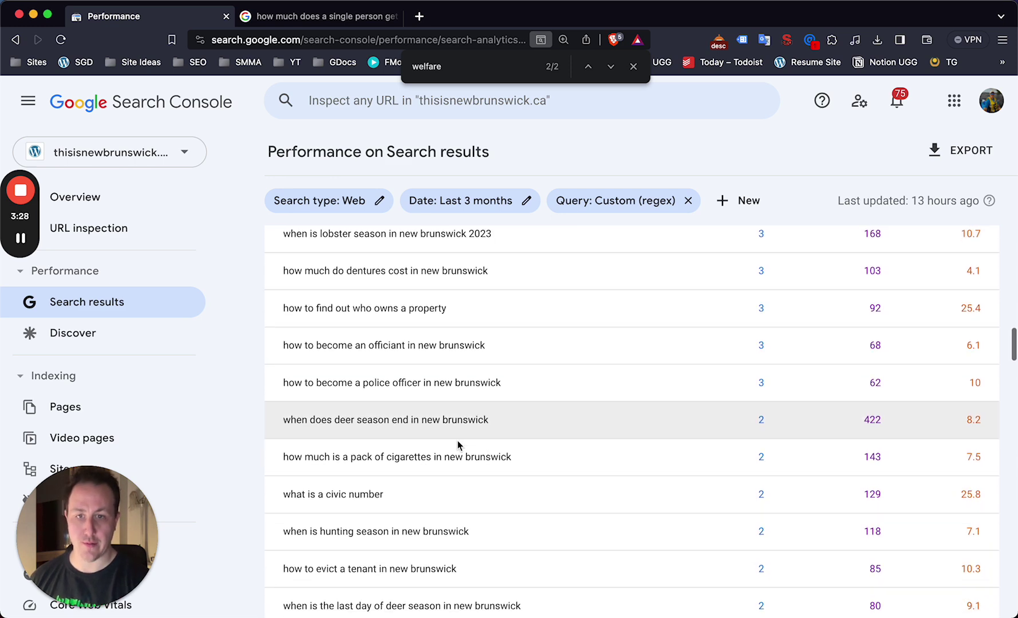
scroll(464, 452, "down", 5)
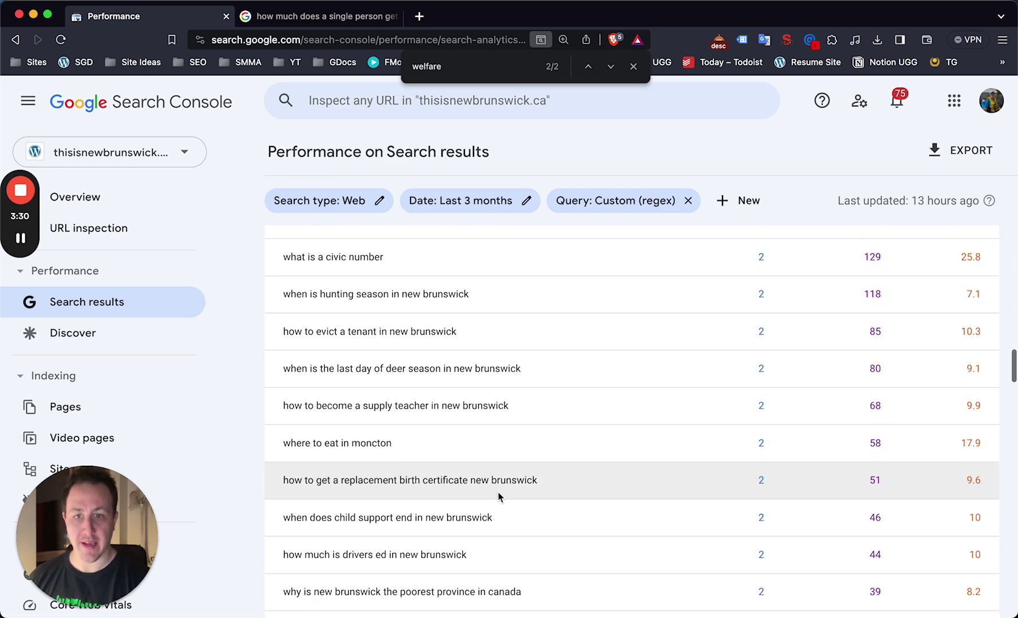
scroll(487, 473, "down", 4)
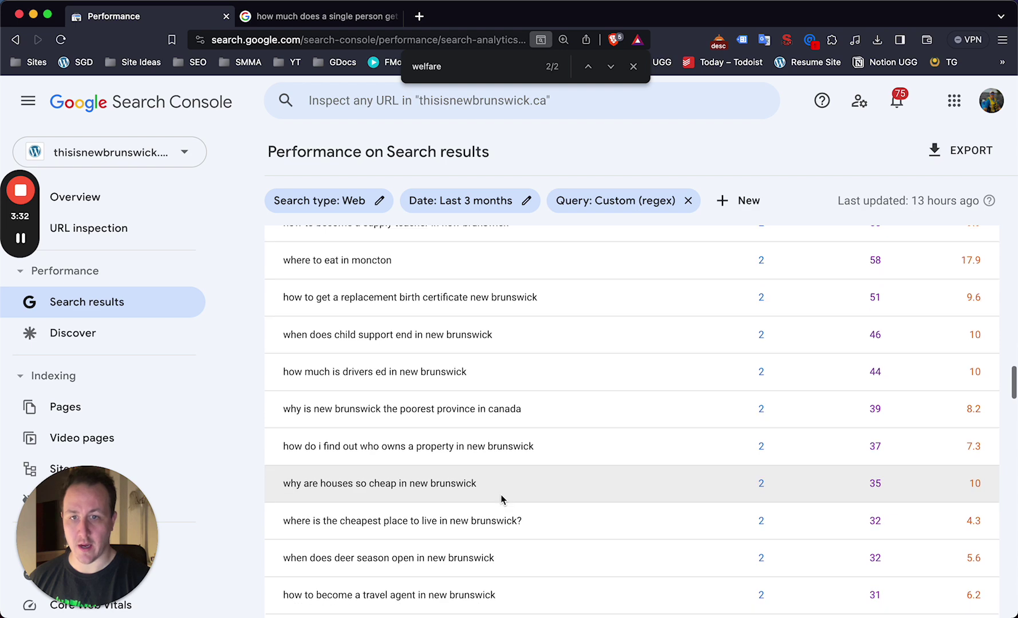
scroll(526, 448, "down", 3)
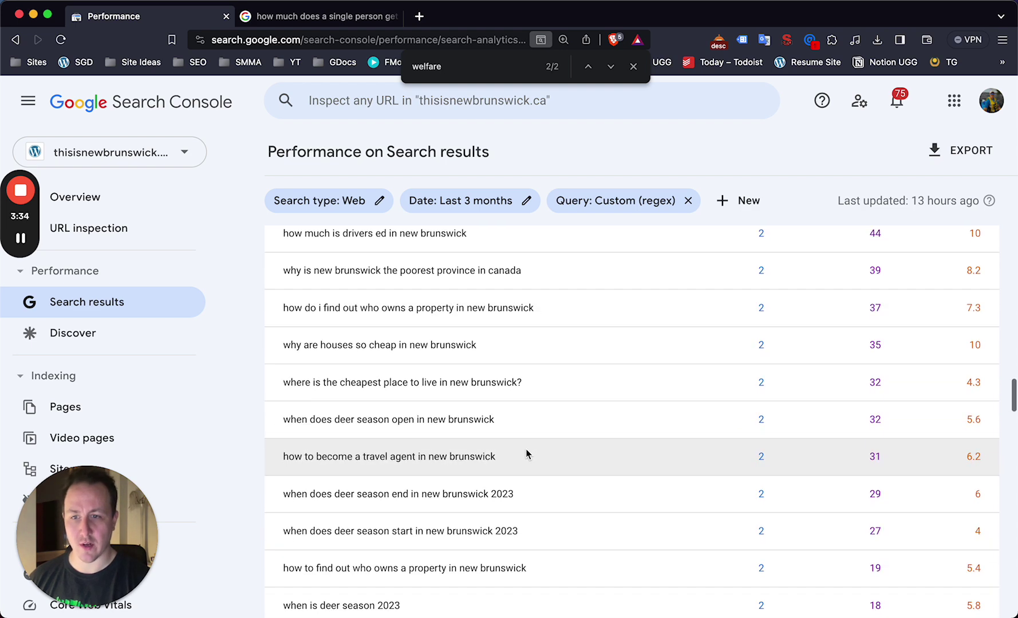
scroll(526, 451, "down", 4)
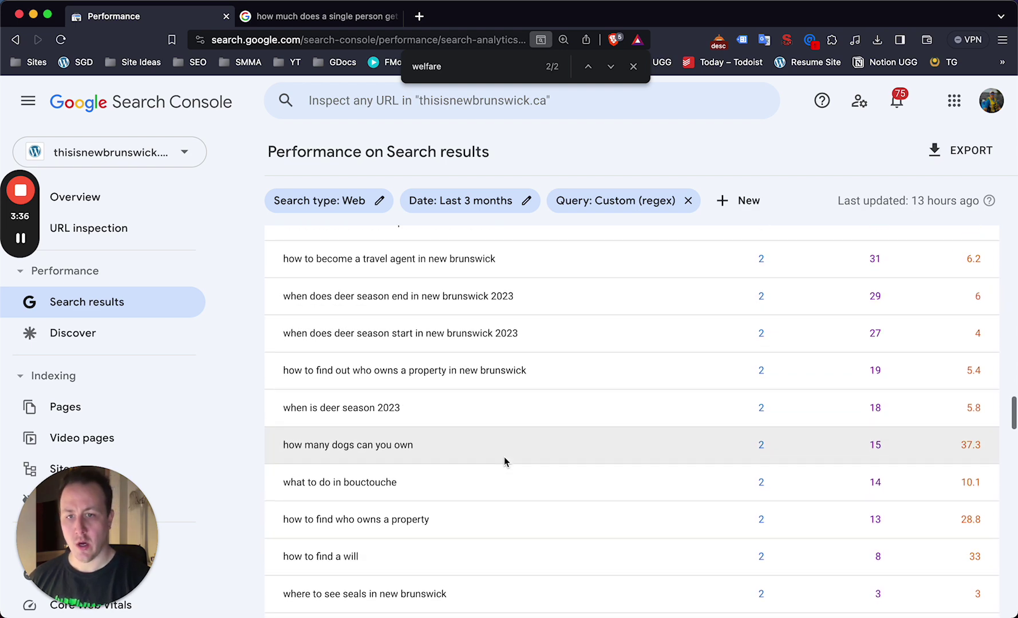
scroll(490, 466, "down", 3)
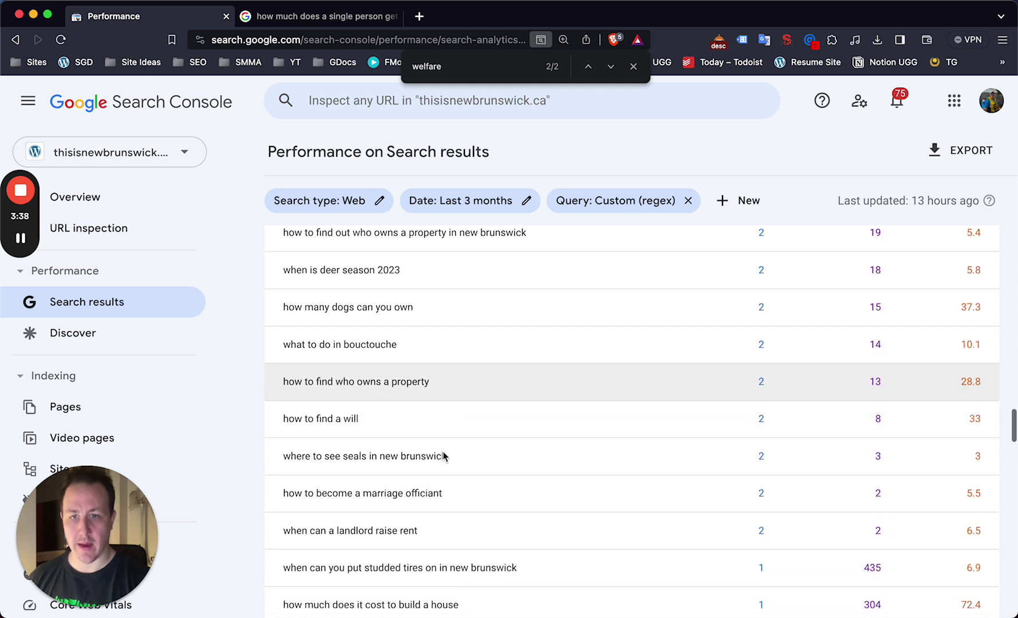
scroll(469, 465, "down", 4)
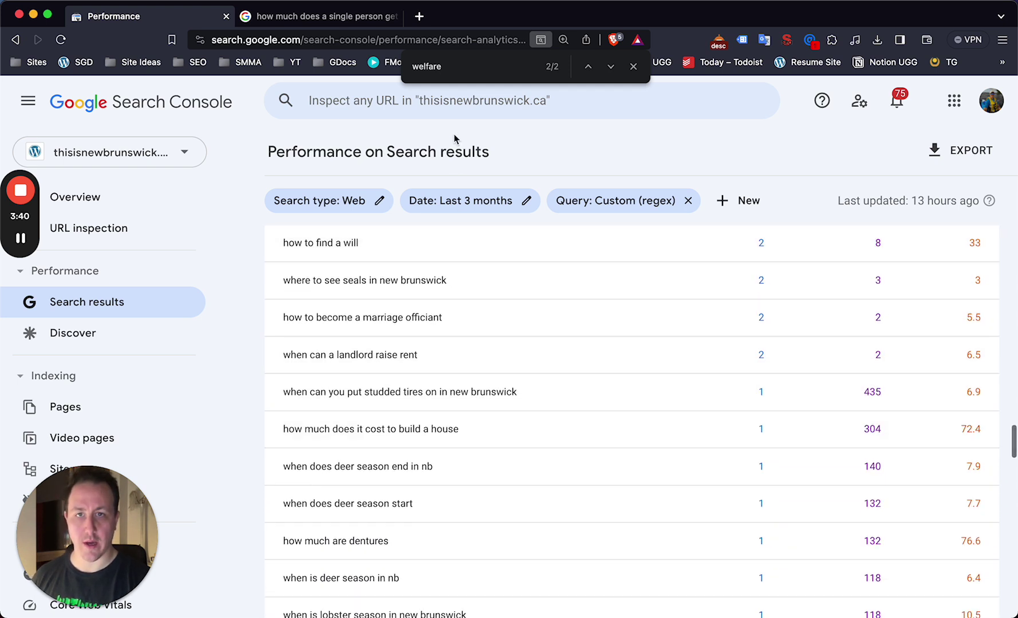
- Search the table for 'cat' and select the 'how many cats can you own in new brunswick' query
left_click(459, 68)
key("super+a")
type("cat")
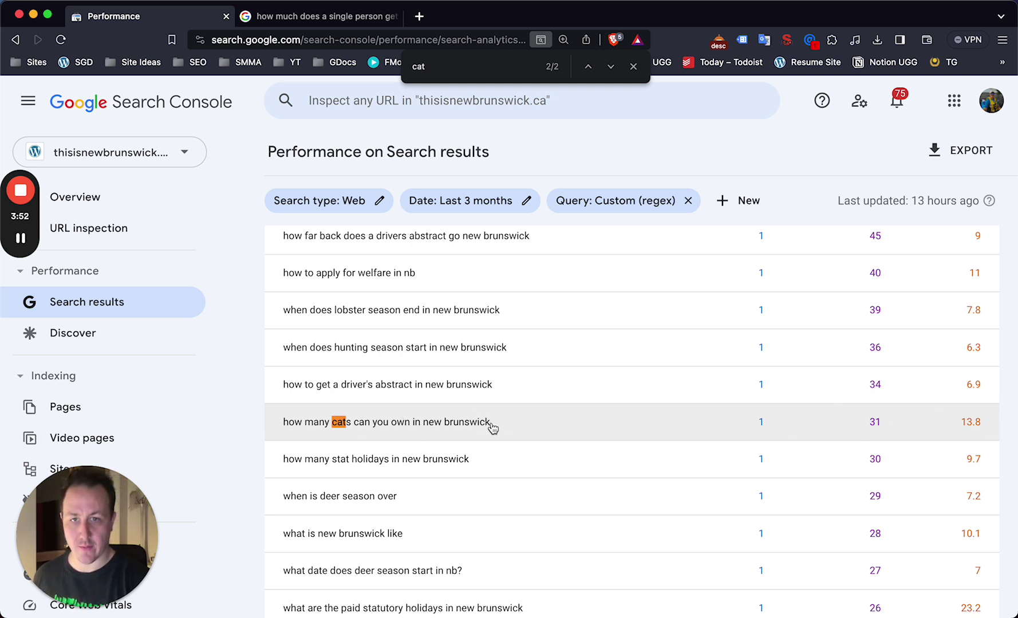
left_click_drag(491, 426, 272, 425)
key("super+c")
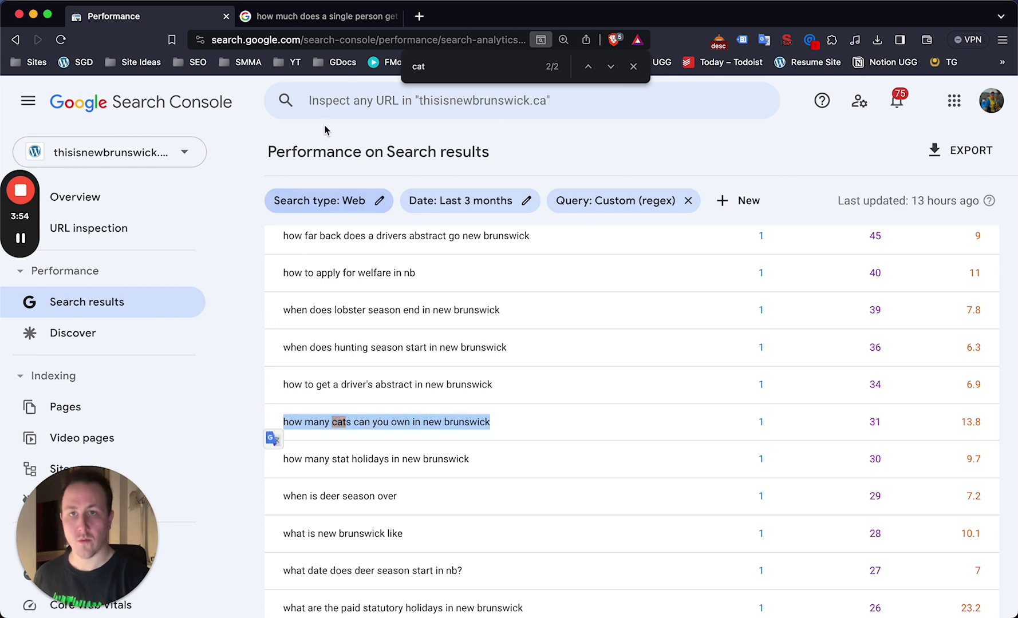
left_click(309, 16)
- Google 'how many cats can you own in new brunswick' and find the thisisnewbrunswick.ca listing
left_click(322, 105)
key("super+a")
key("super+v")
key("Return")
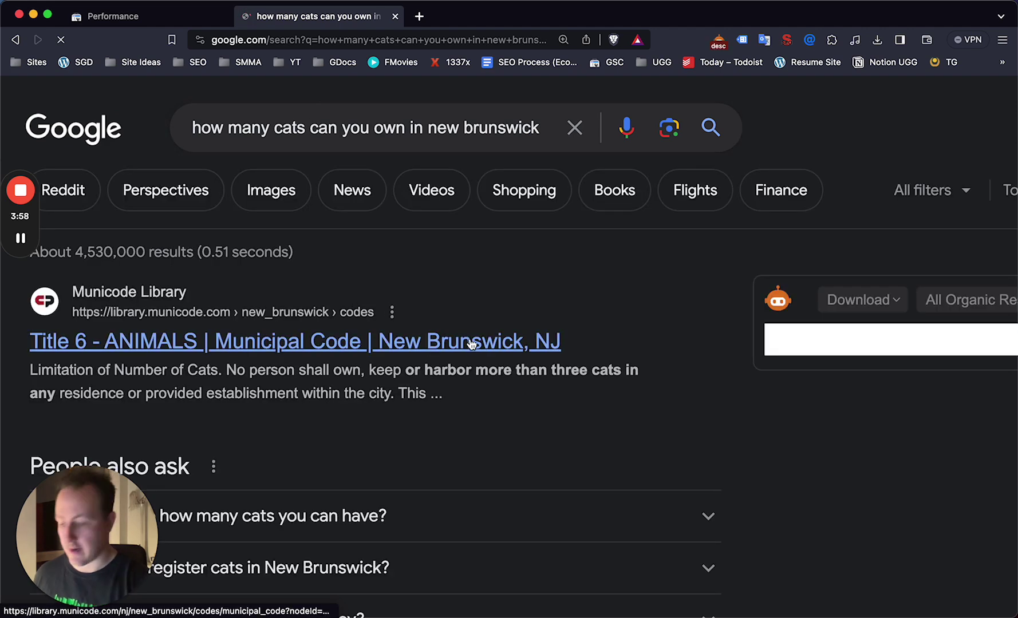
key("super+f")
type("thisis")
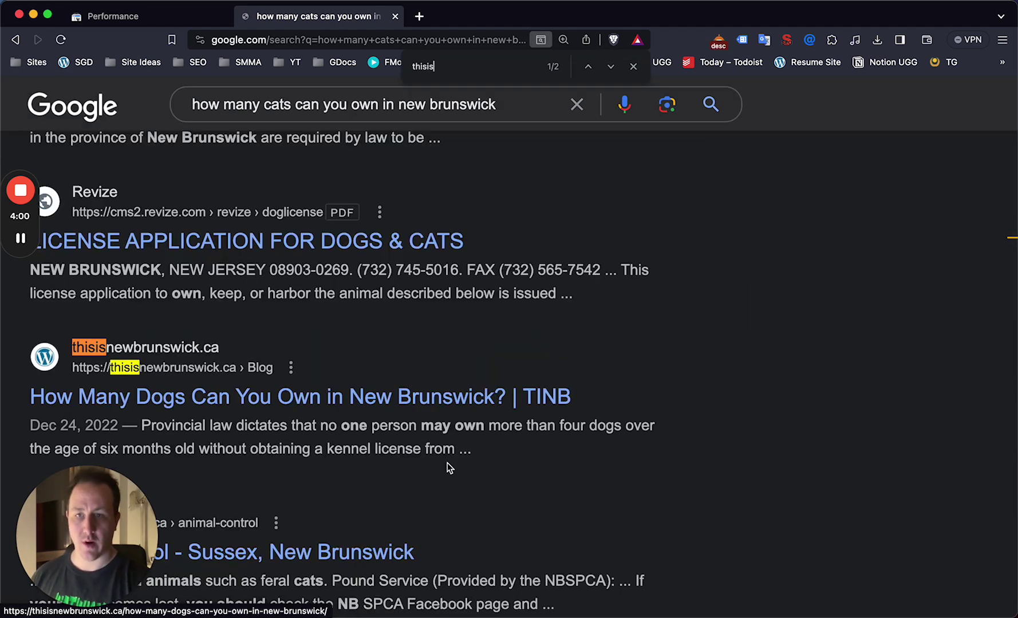
scroll(440, 404, "down", 1)
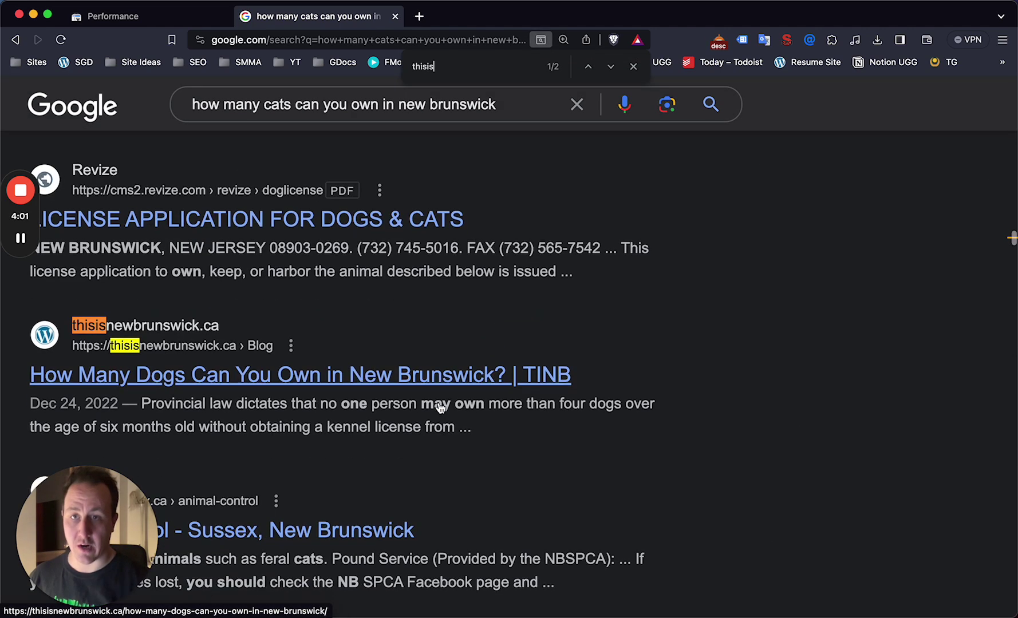
- Open the TINB post 'How Many Dogs Can You Own in New Brunswick?' and skim its content
left_click(365, 384)
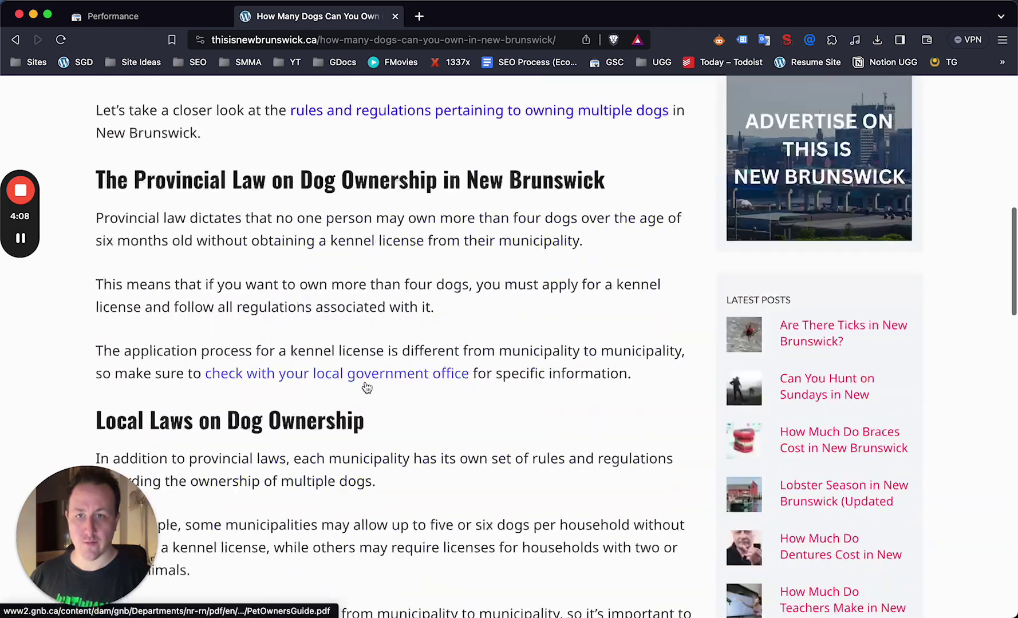
scroll(367, 388, "down", 15)
scroll(365, 386, "up", 6)
scroll(365, 386, "up", 10)
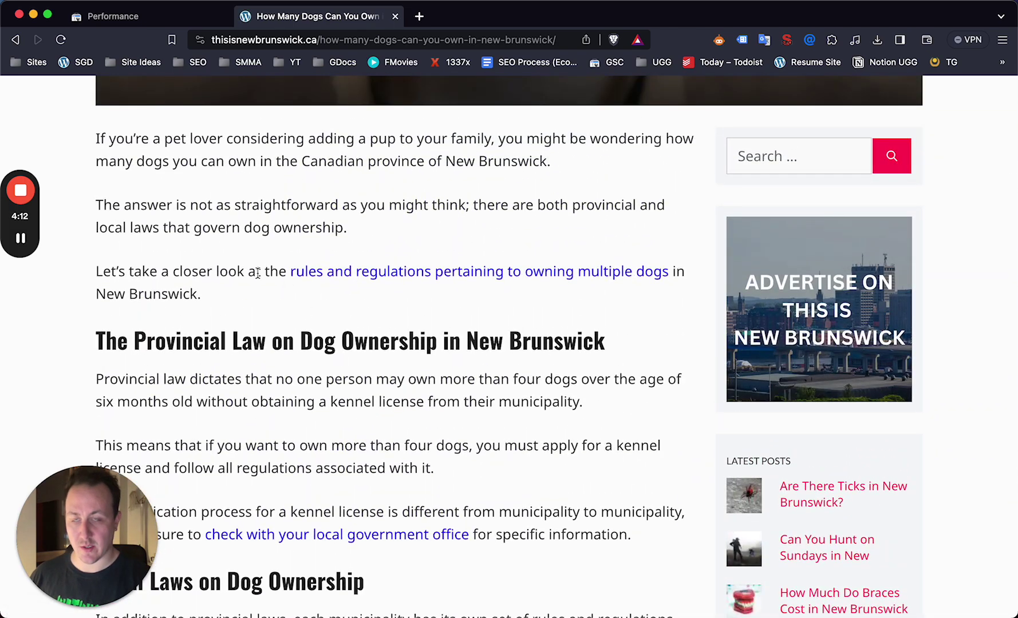
- Return to the Performance report and advance the query table to rows 101–200
left_click(121, 21)
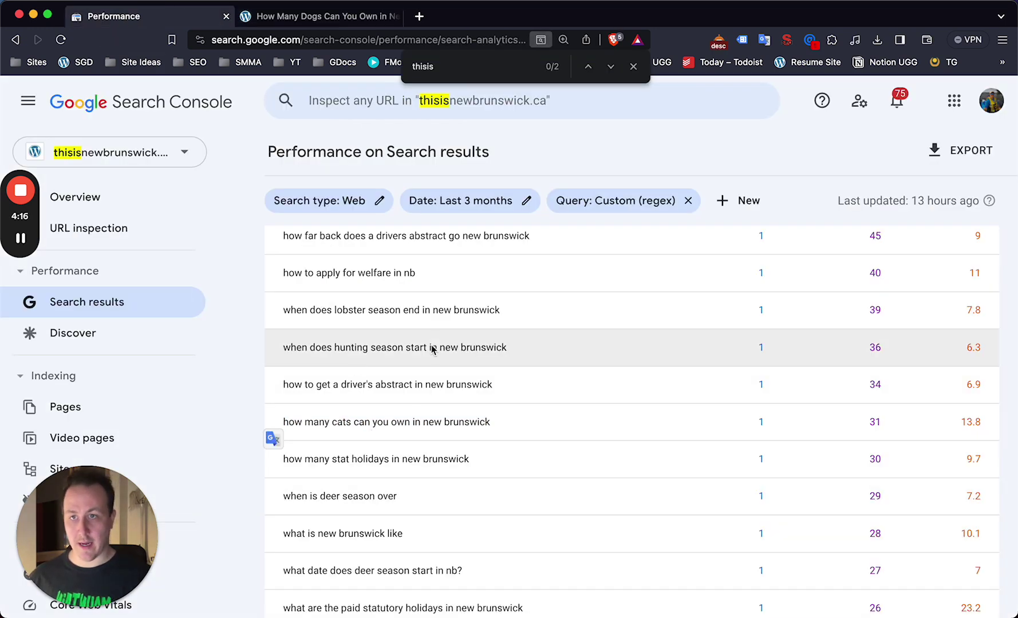
scroll(431, 348, "down", 6)
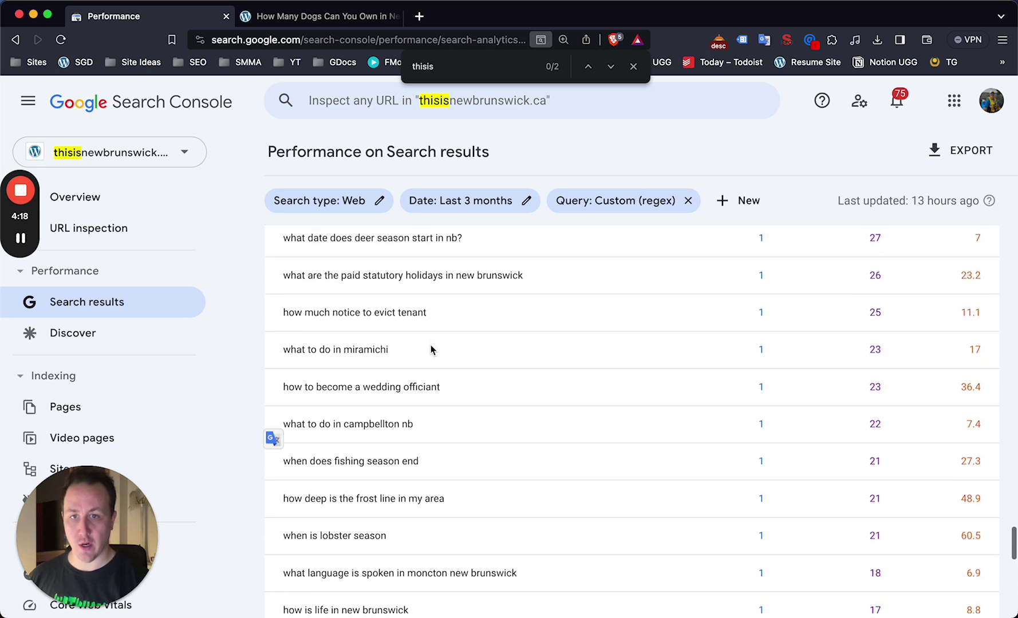
scroll(431, 350, "down", 5)
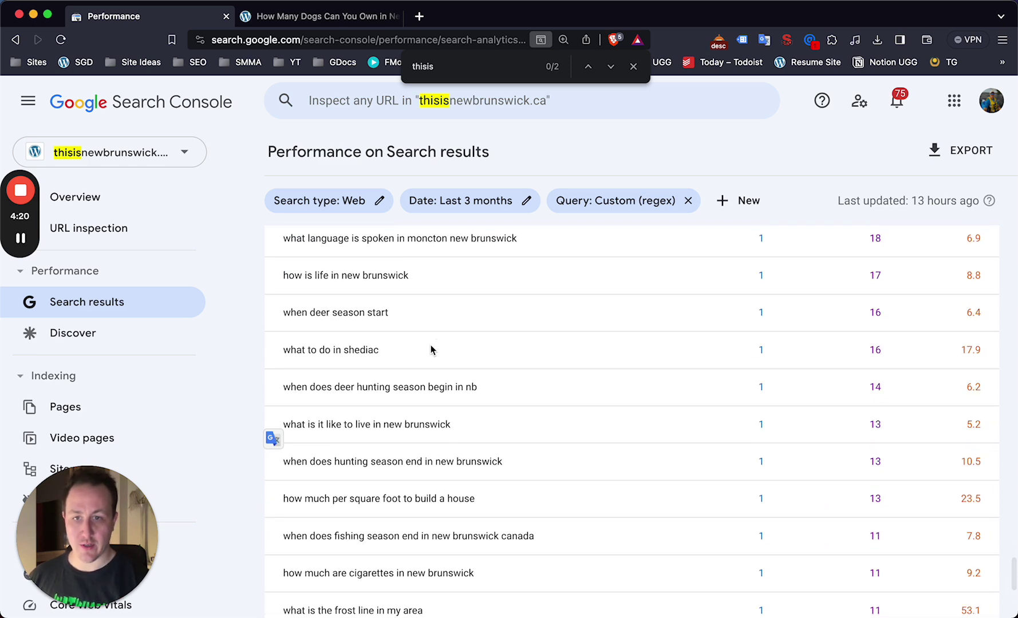
scroll(431, 349, "down", 5)
scroll(431, 349, "down", 1)
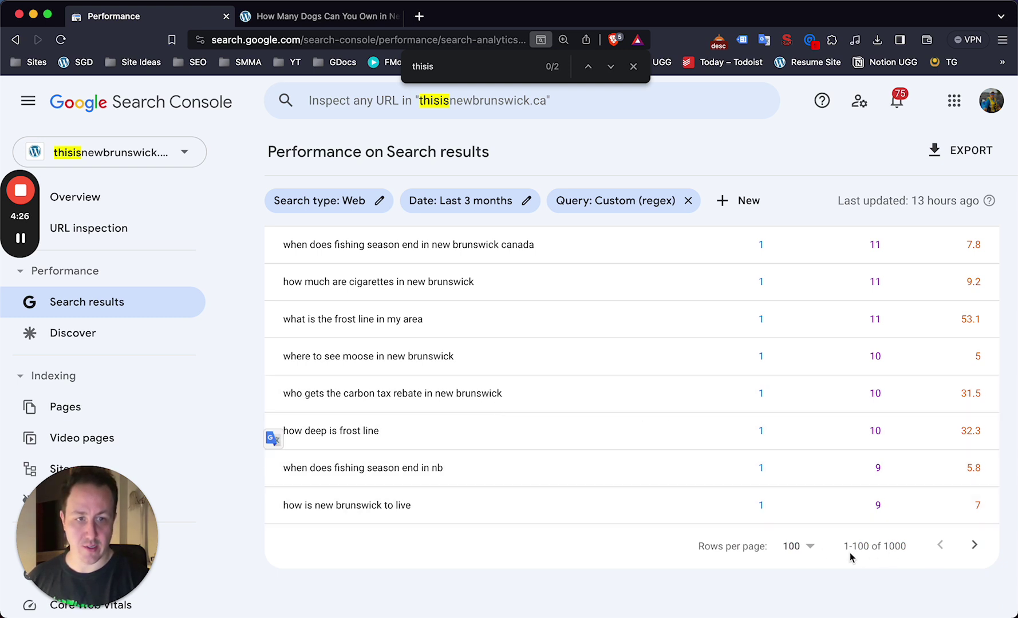
left_click(974, 545)
- Scroll through the second page of question queries
scroll(630, 440, "up", 5)
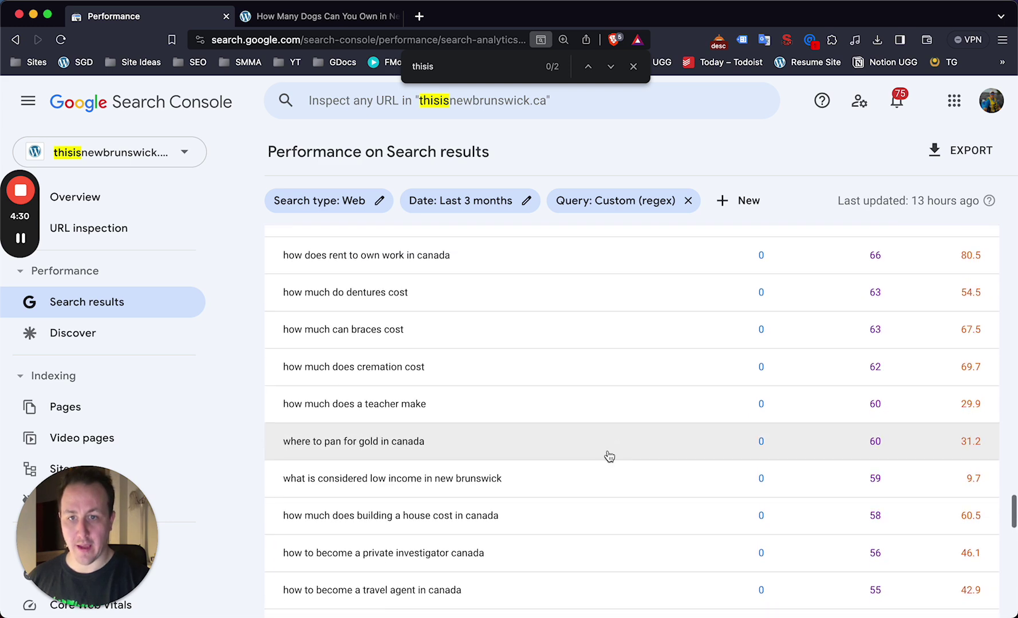
scroll(531, 433, "up", 5)
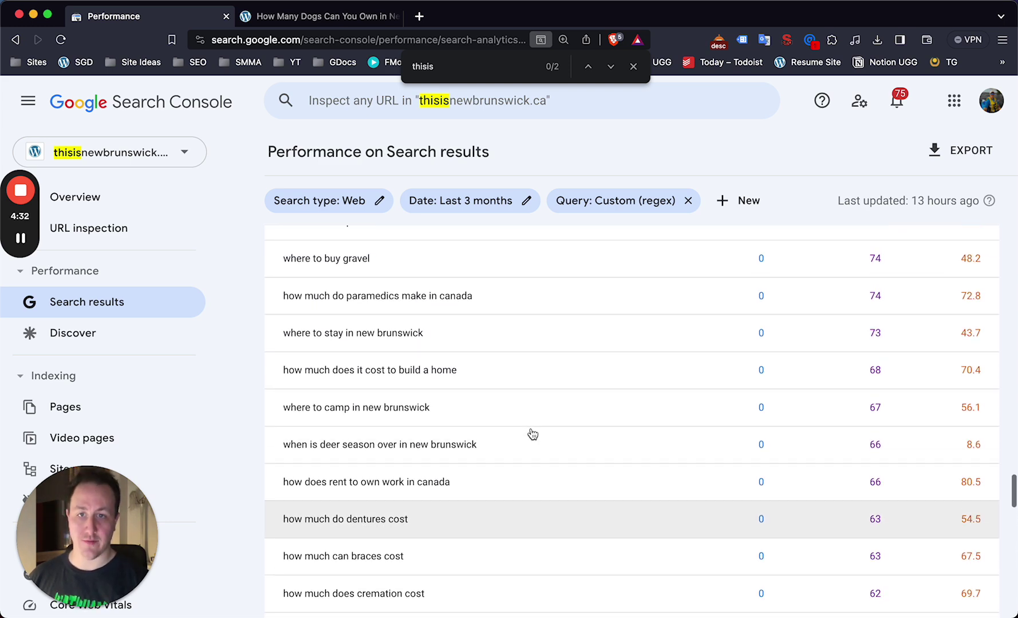
scroll(533, 434, "up", 6)
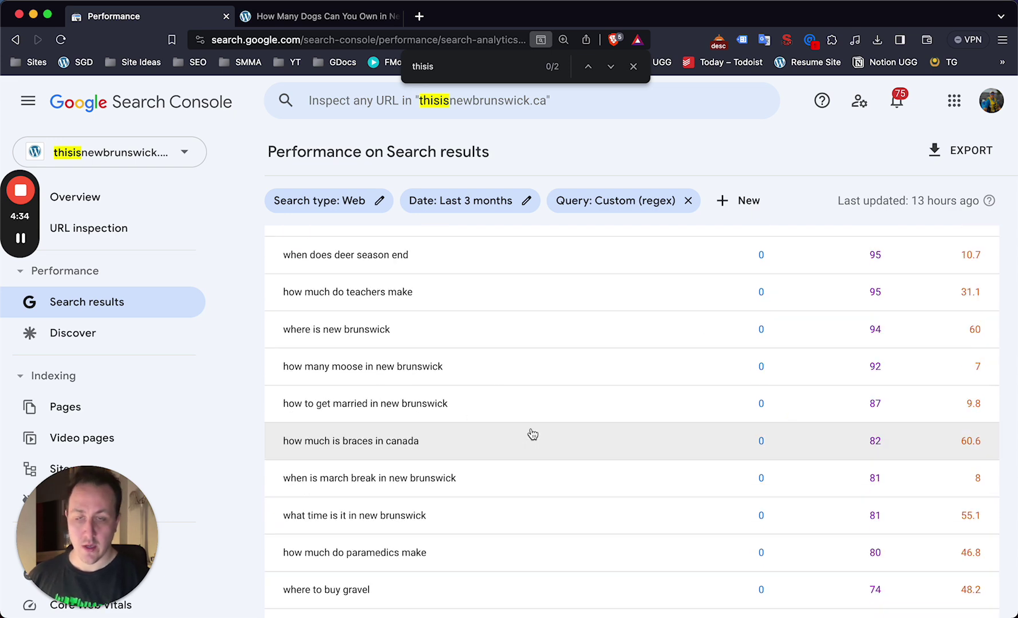
scroll(533, 433, "down", 6)
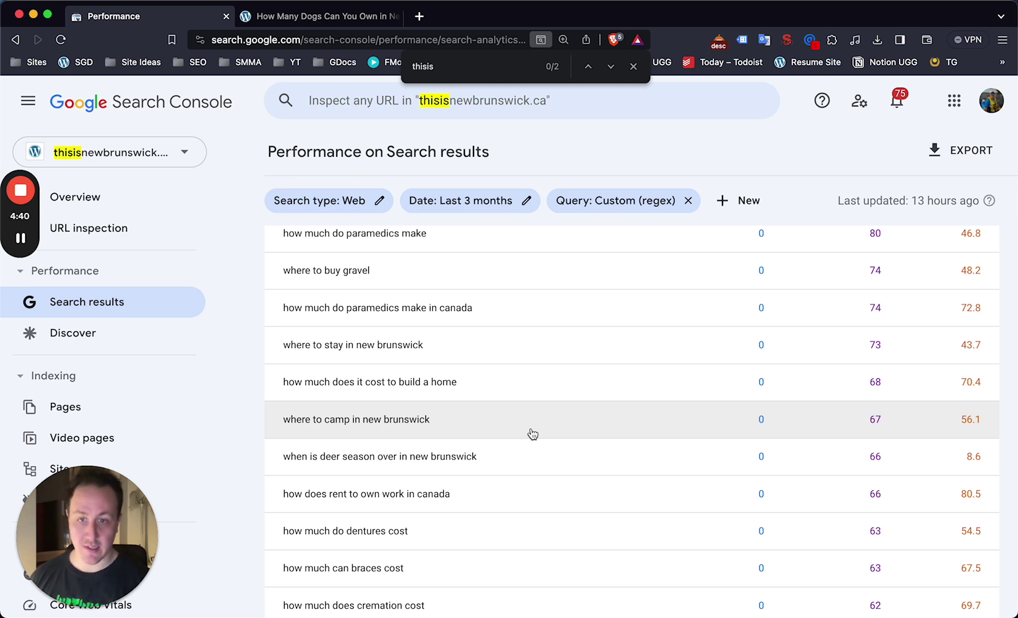
scroll(533, 434, "down", 7)
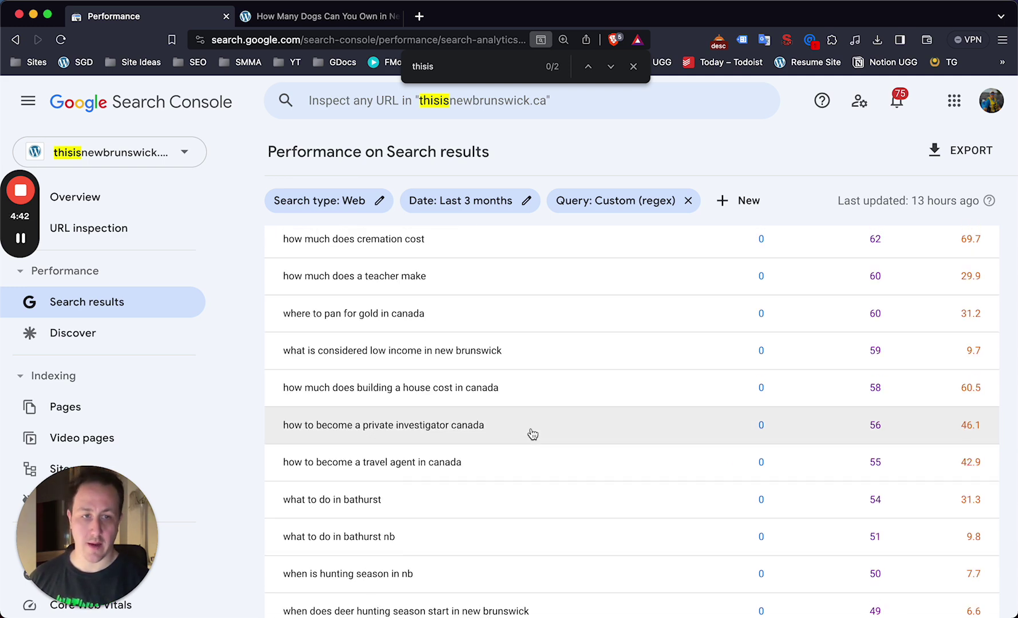
scroll(532, 434, "down", 15)
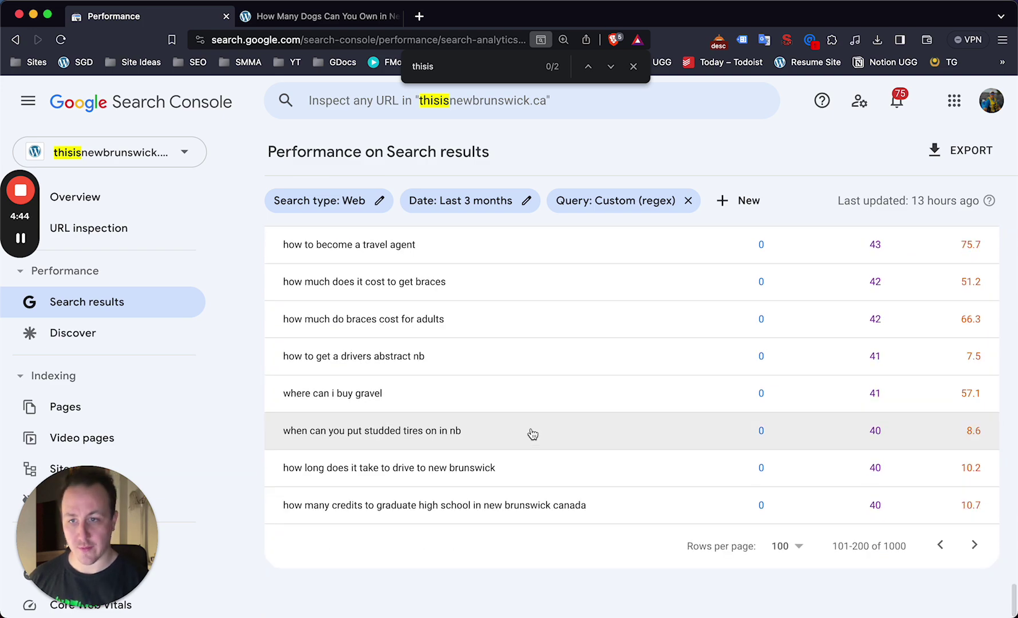
scroll(548, 425, "up", 9)
scroll(550, 428, "up", 15)
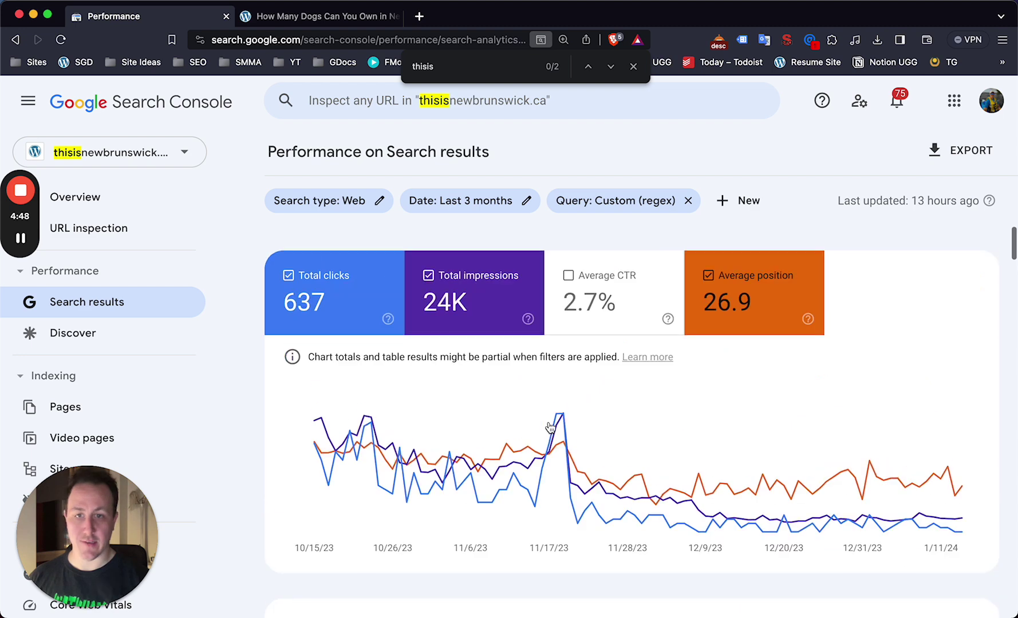
scroll(550, 428, "down", 4)
scroll(548, 424, "up", 8)
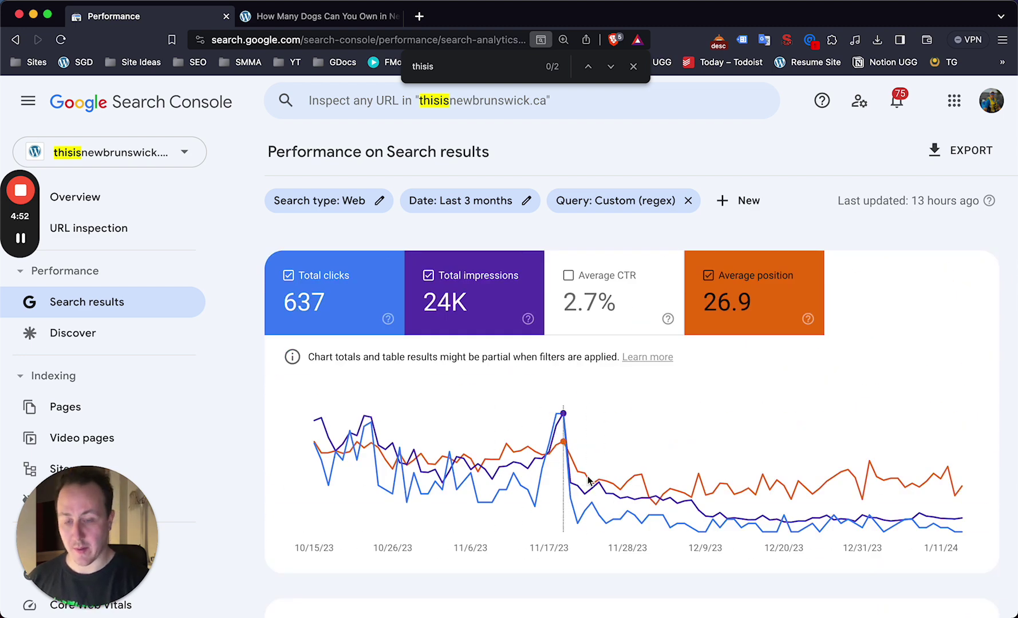
scroll(743, 494, "down", 2)
scroll(840, 477, "up", 1)
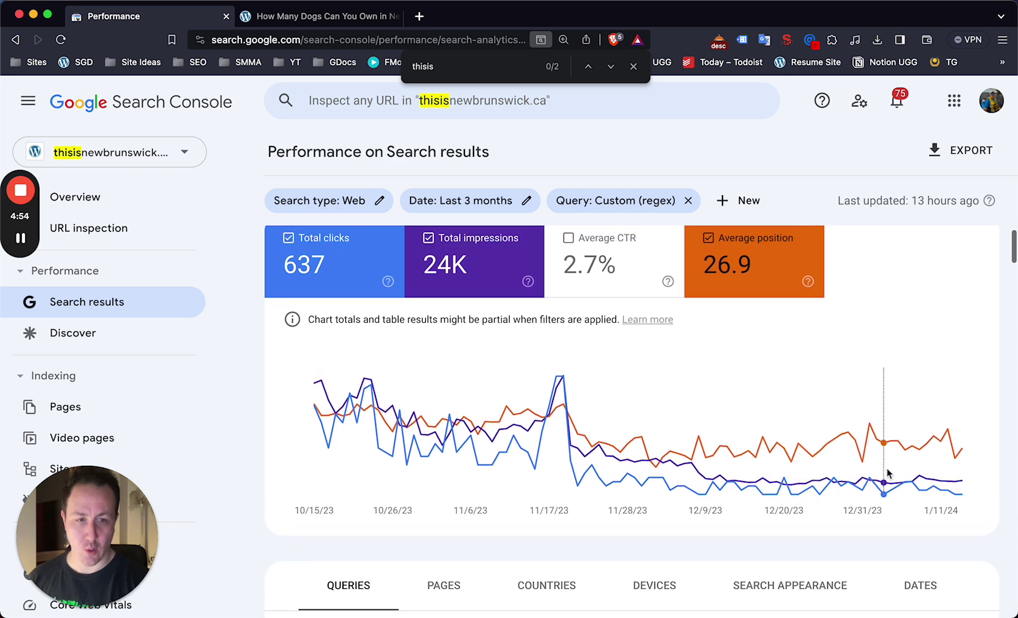
mouse_move(872, 472)
scroll(541, 472, "down", 6)
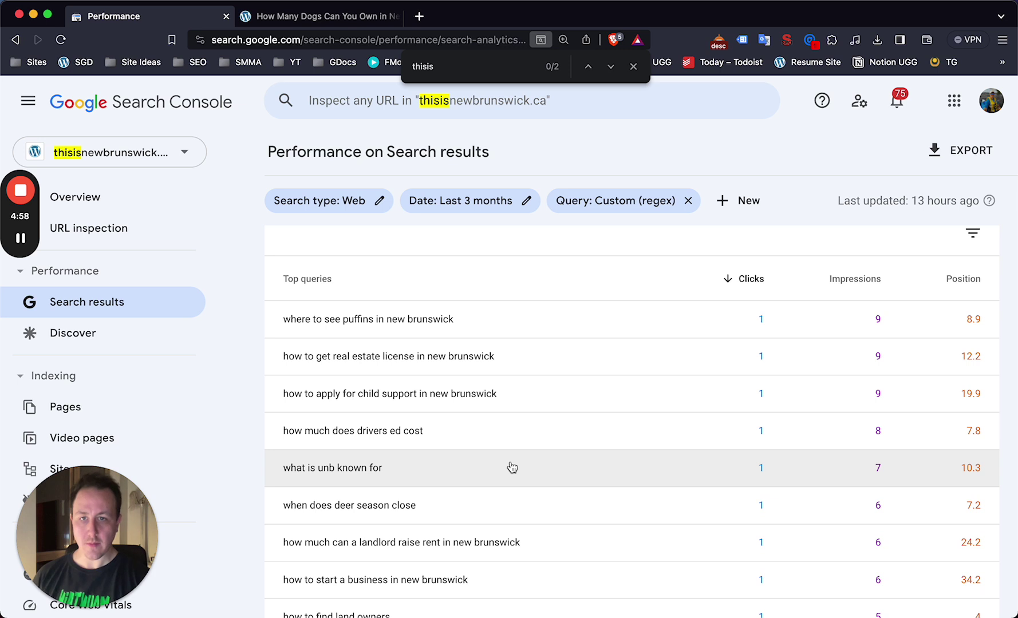